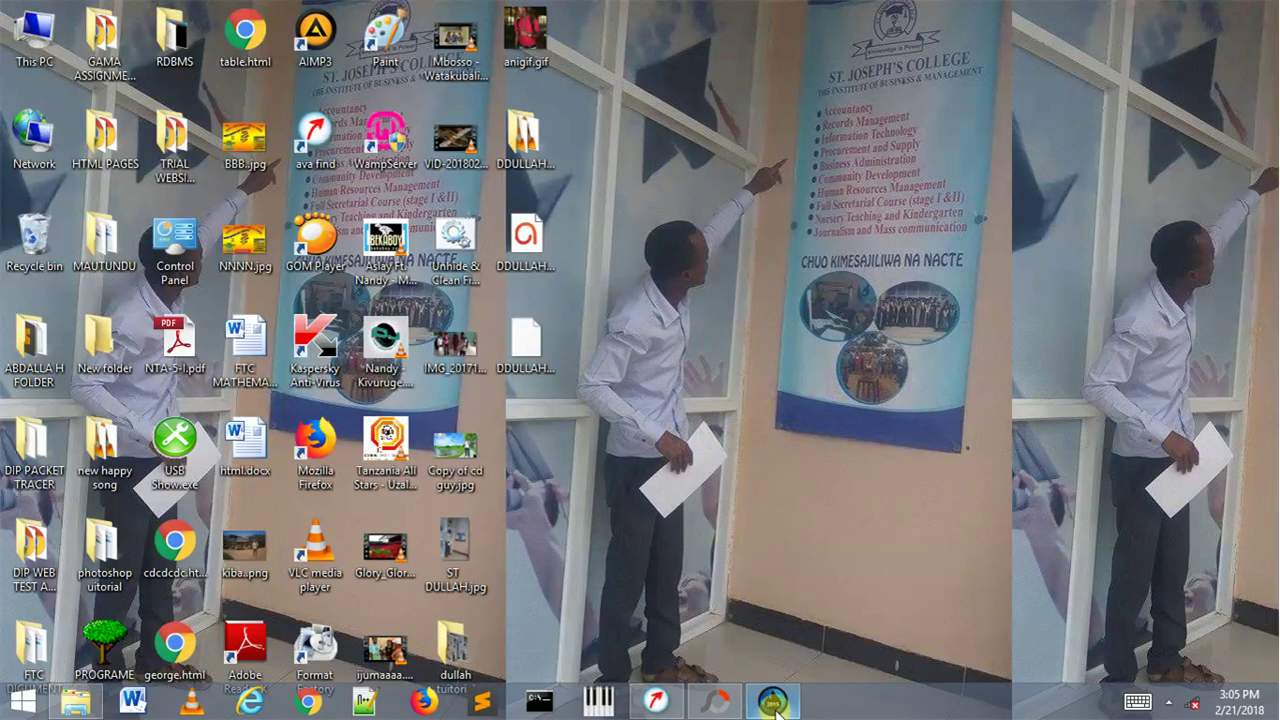
right_click(716, 328)
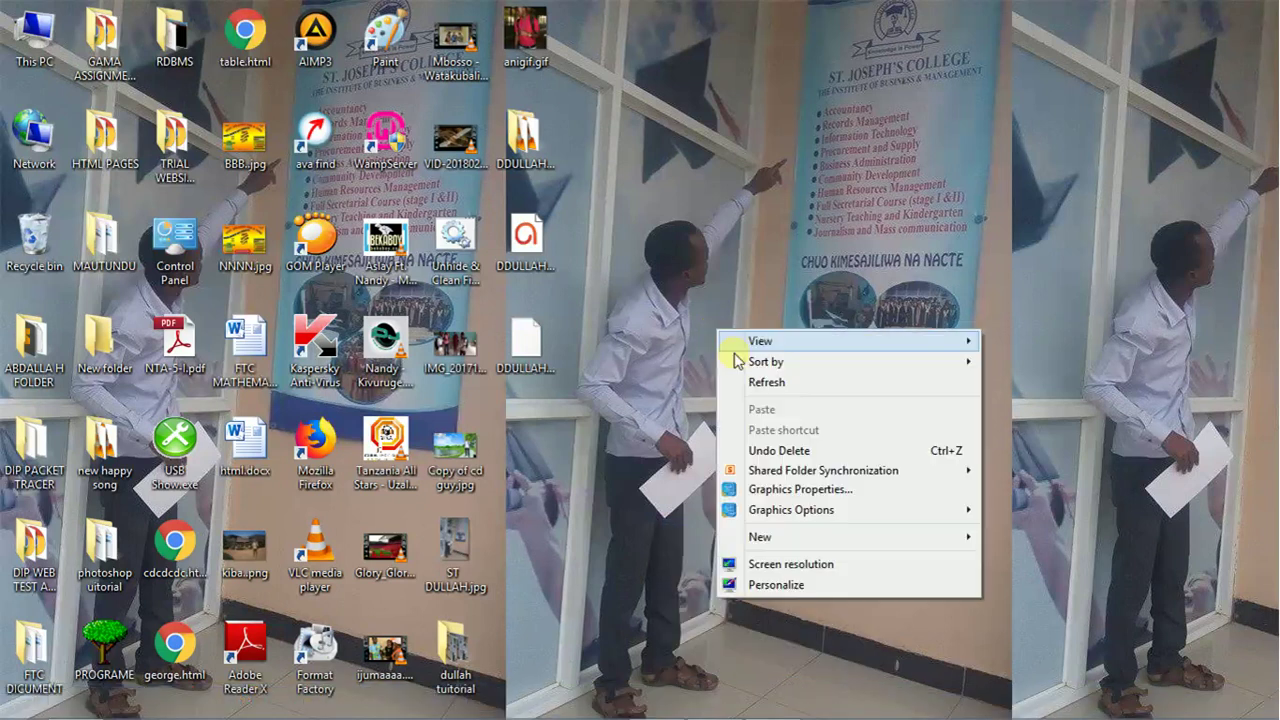
click(744, 381)
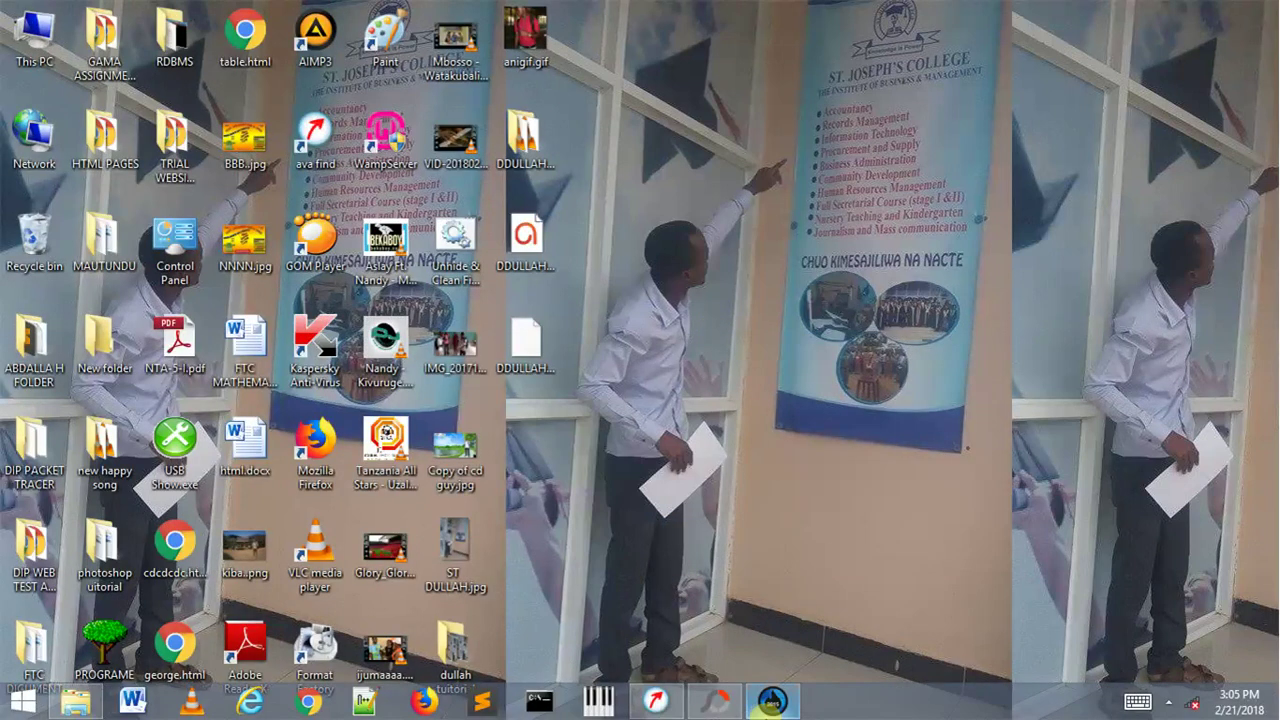
mouse_move(768, 708)
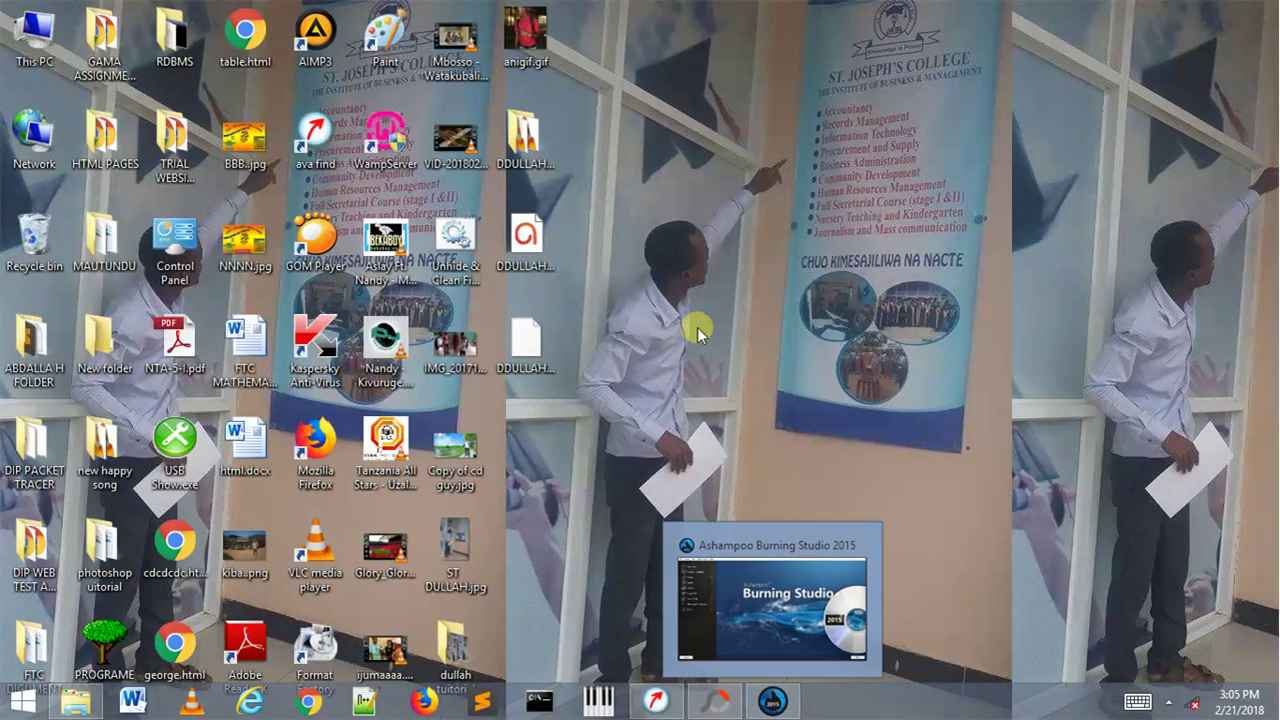
right_click(663, 252)
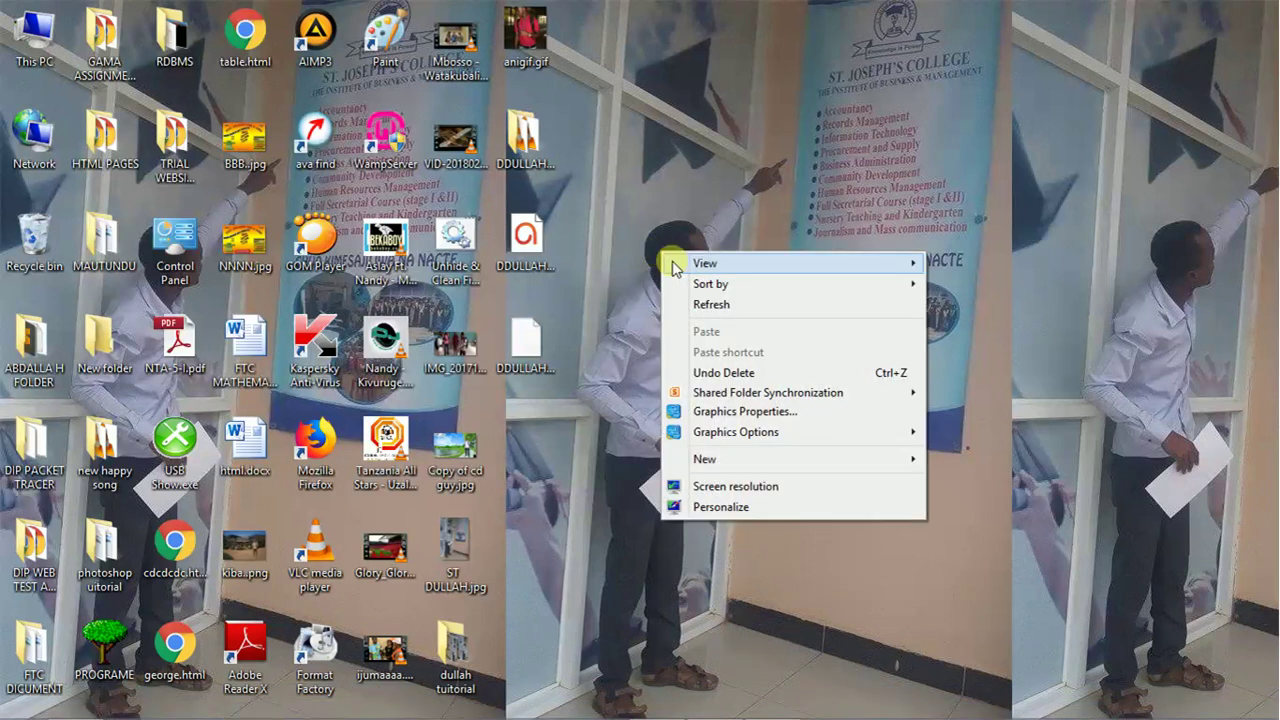
click(698, 308)
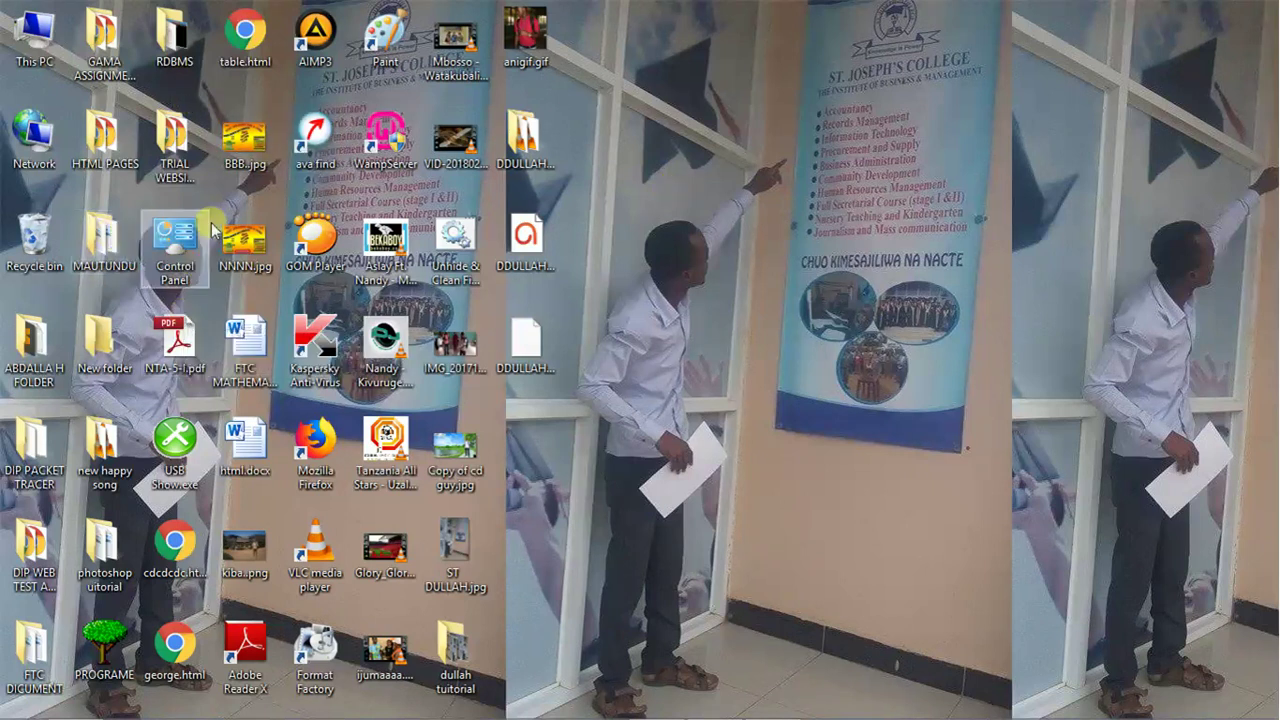
Locate the Ashampoo Burning Studio 2015 shortcut in the desktop's PROGRAME folder and switch to the running Ashampoo Burning Studio 2015
double_click(105, 645)
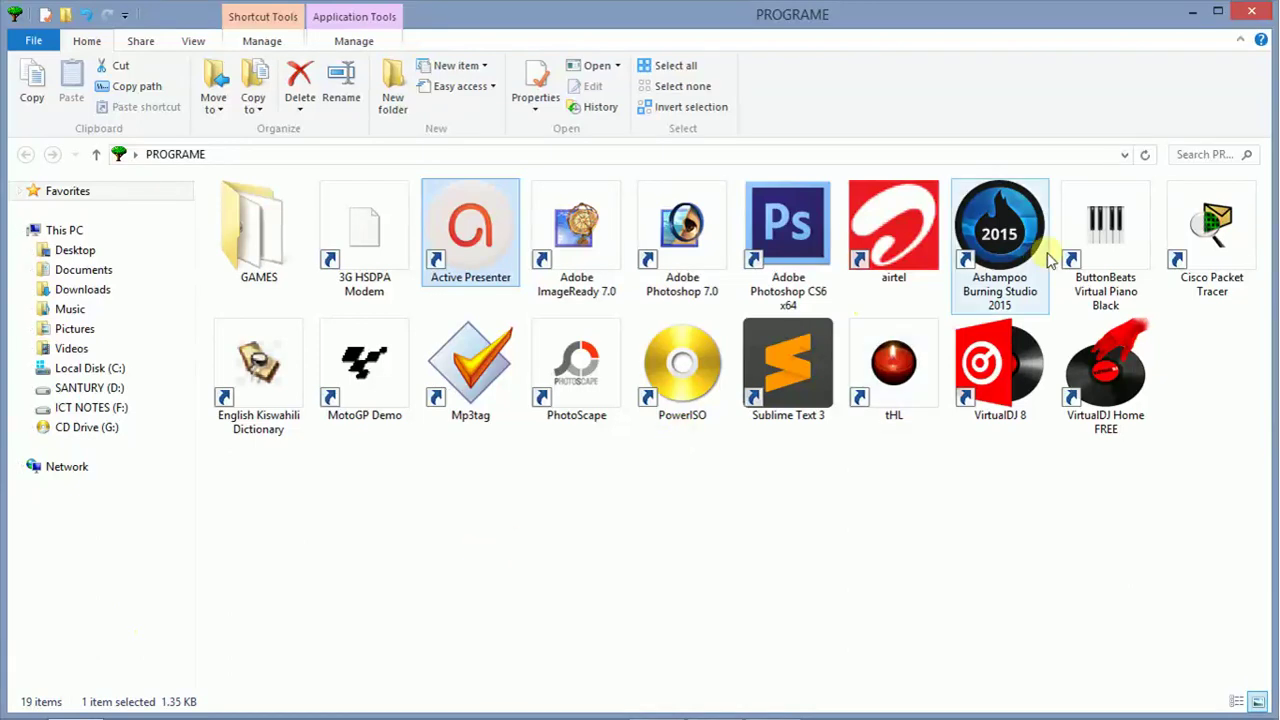
click(1000, 245)
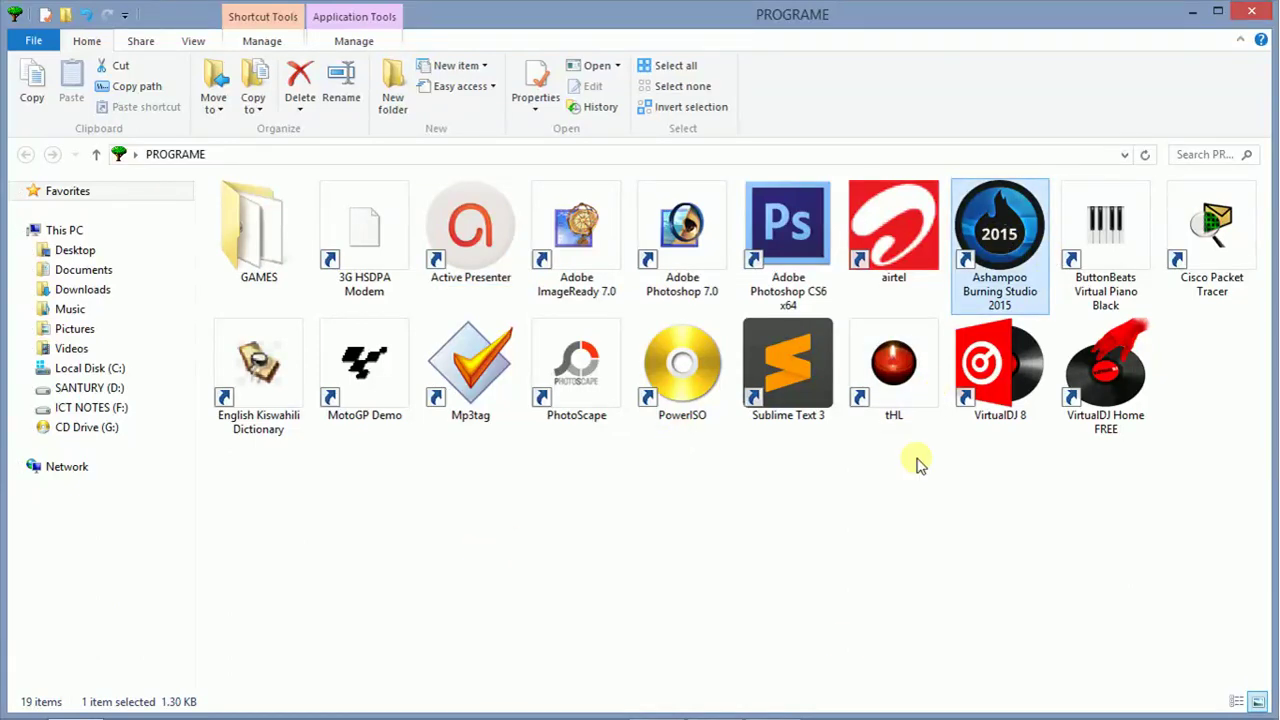
mouse_move(805, 712)
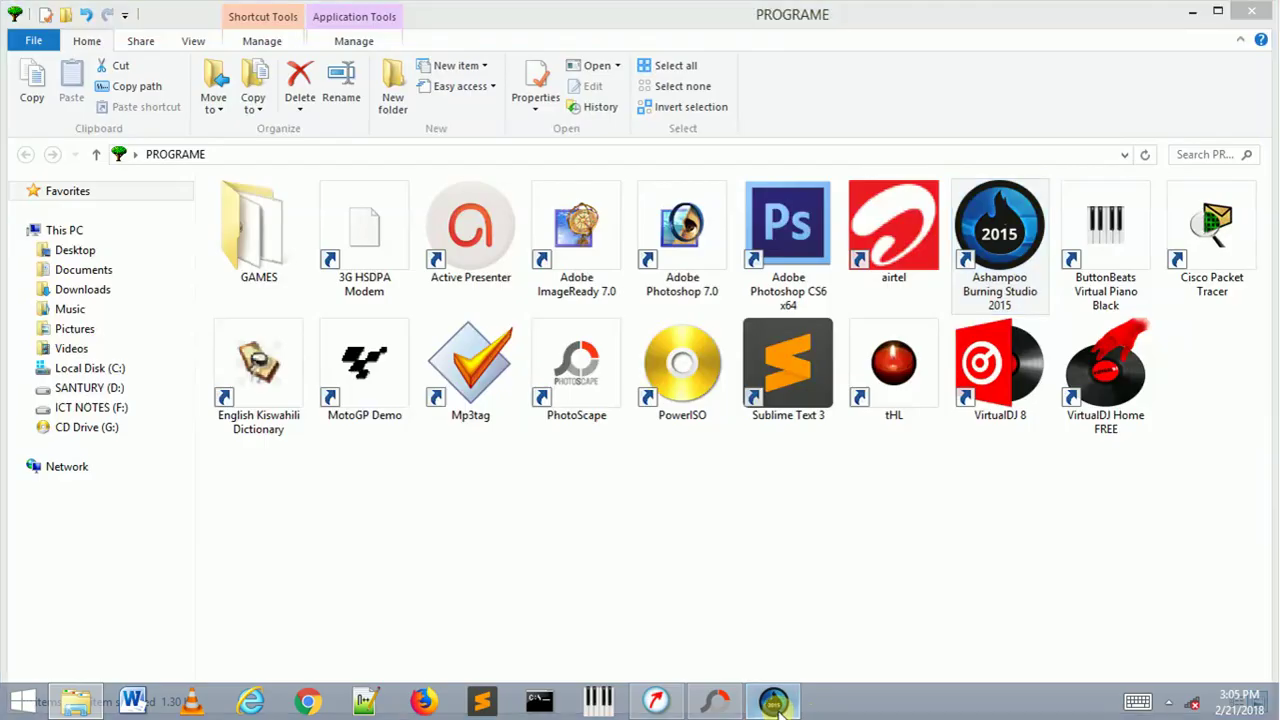
click(776, 704)
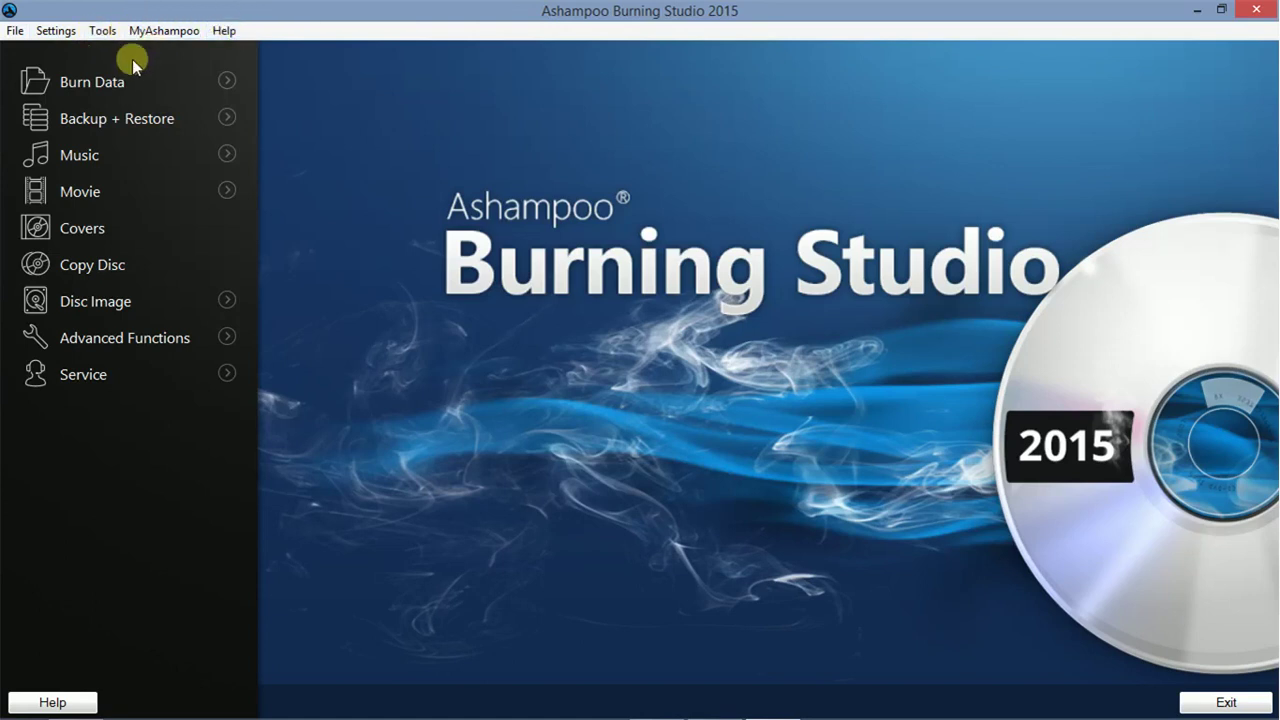
Examine the functions offered under Burn Data, Backup + Restore, Music, Movie, Disc Image, Advanced Functions and Service
mouse_move(86, 80)
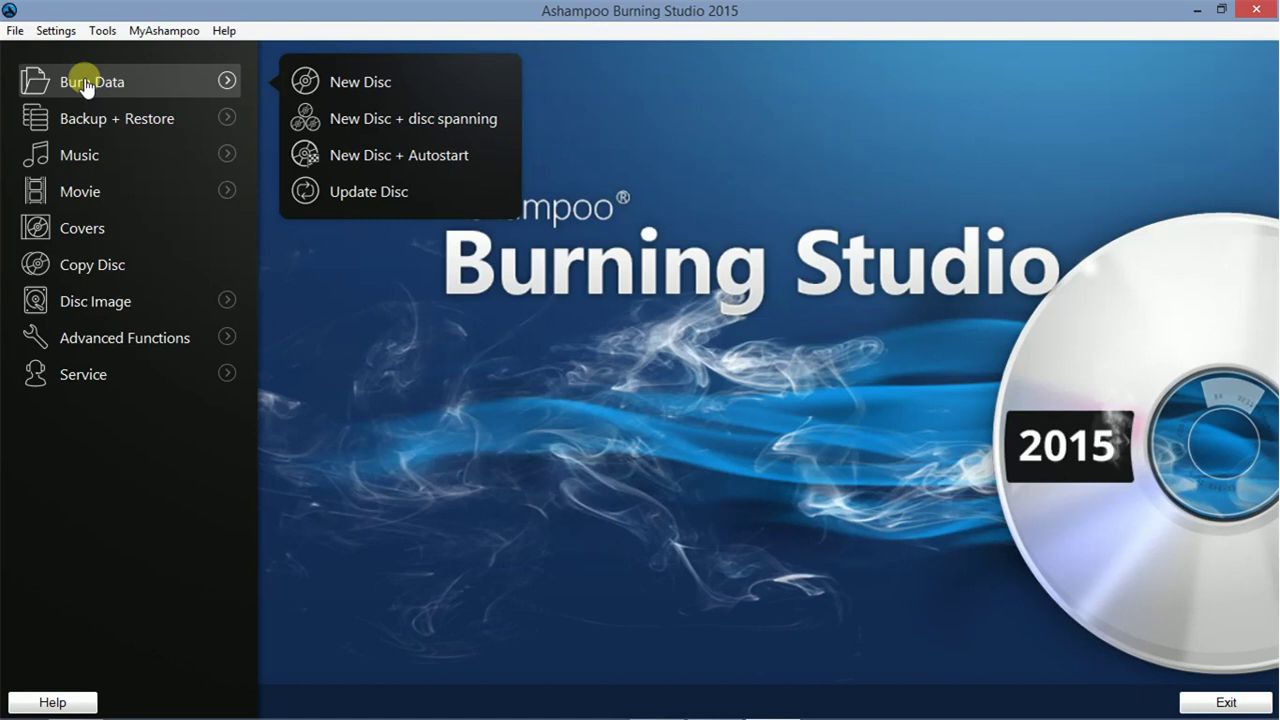
mouse_move(86, 119)
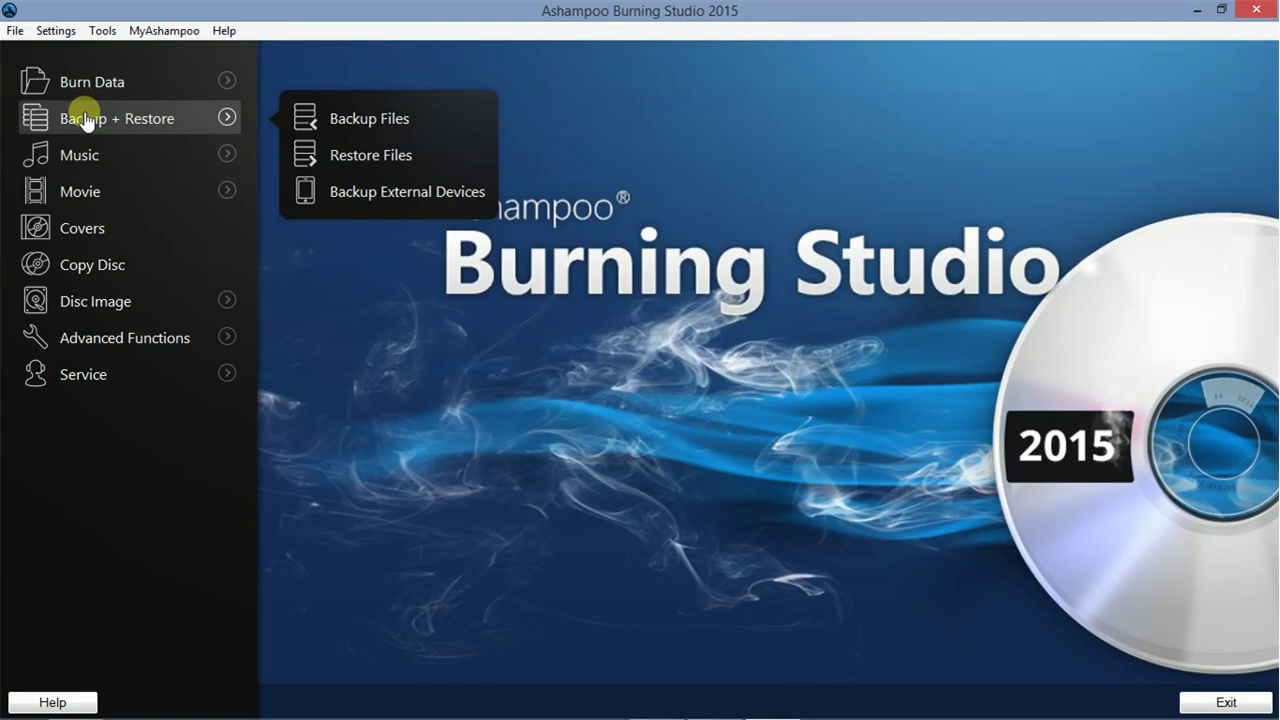
mouse_move(86, 157)
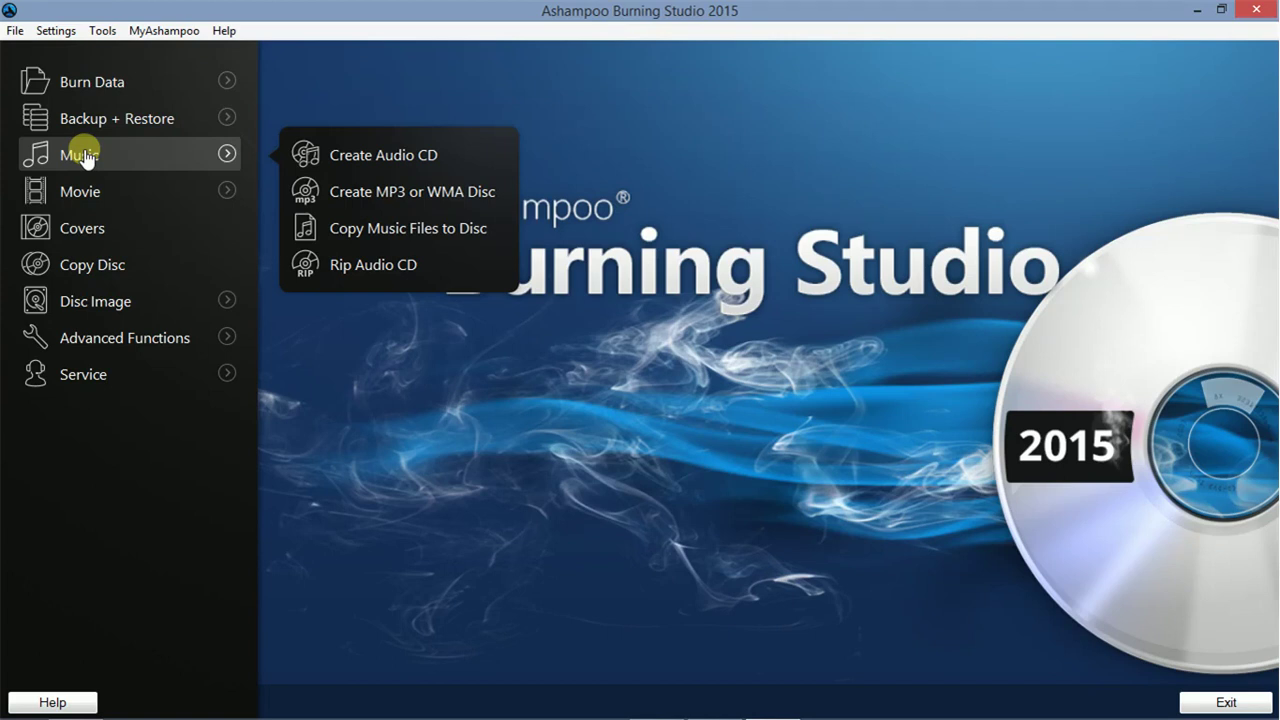
mouse_move(83, 194)
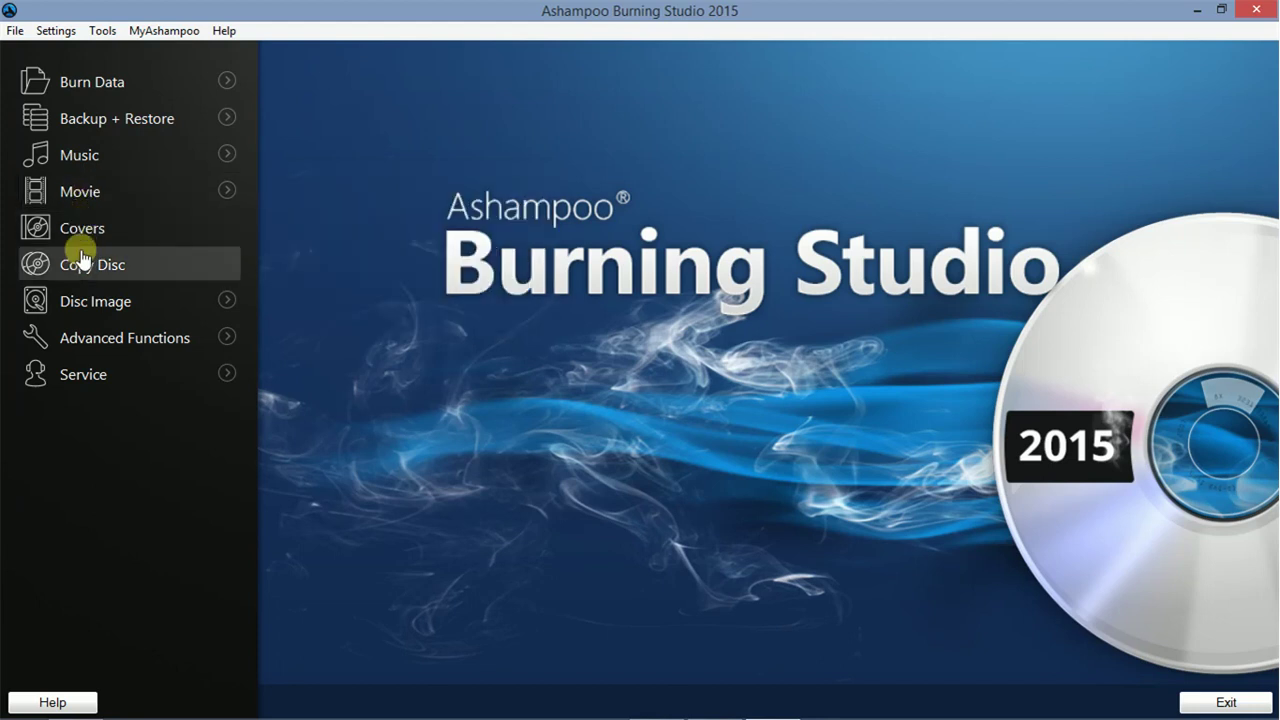
mouse_move(85, 305)
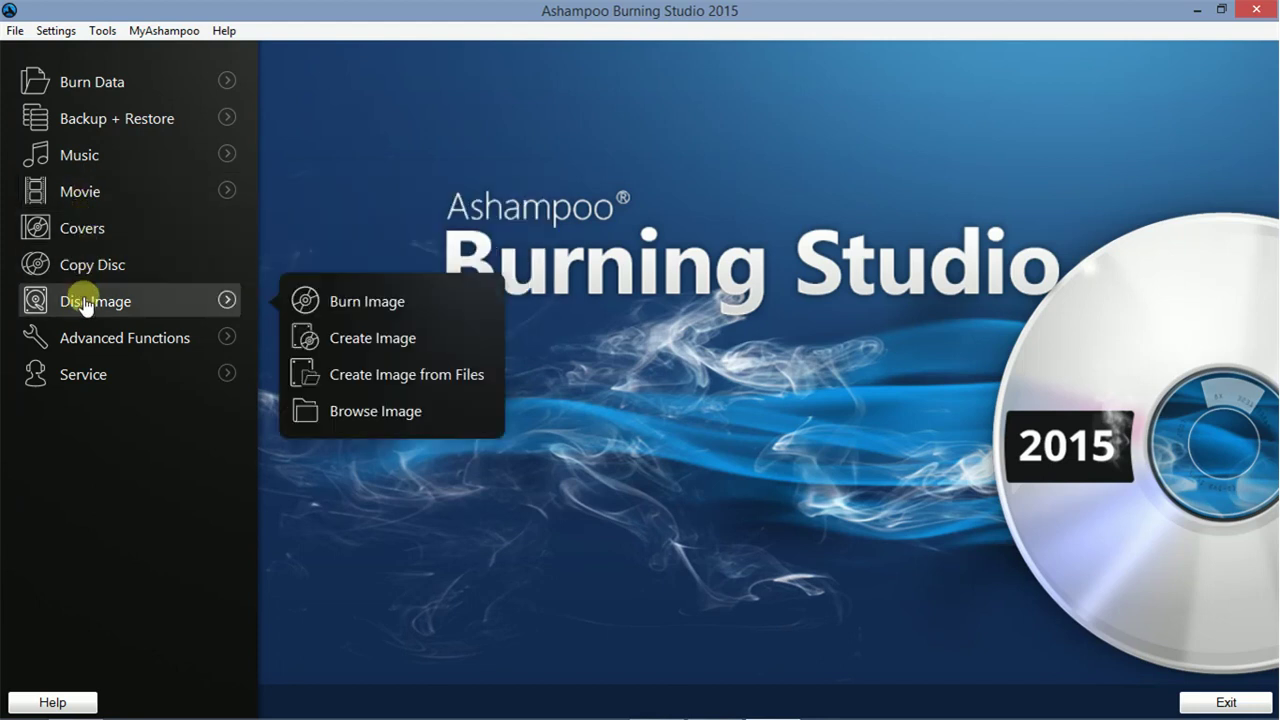
mouse_move(90, 330)
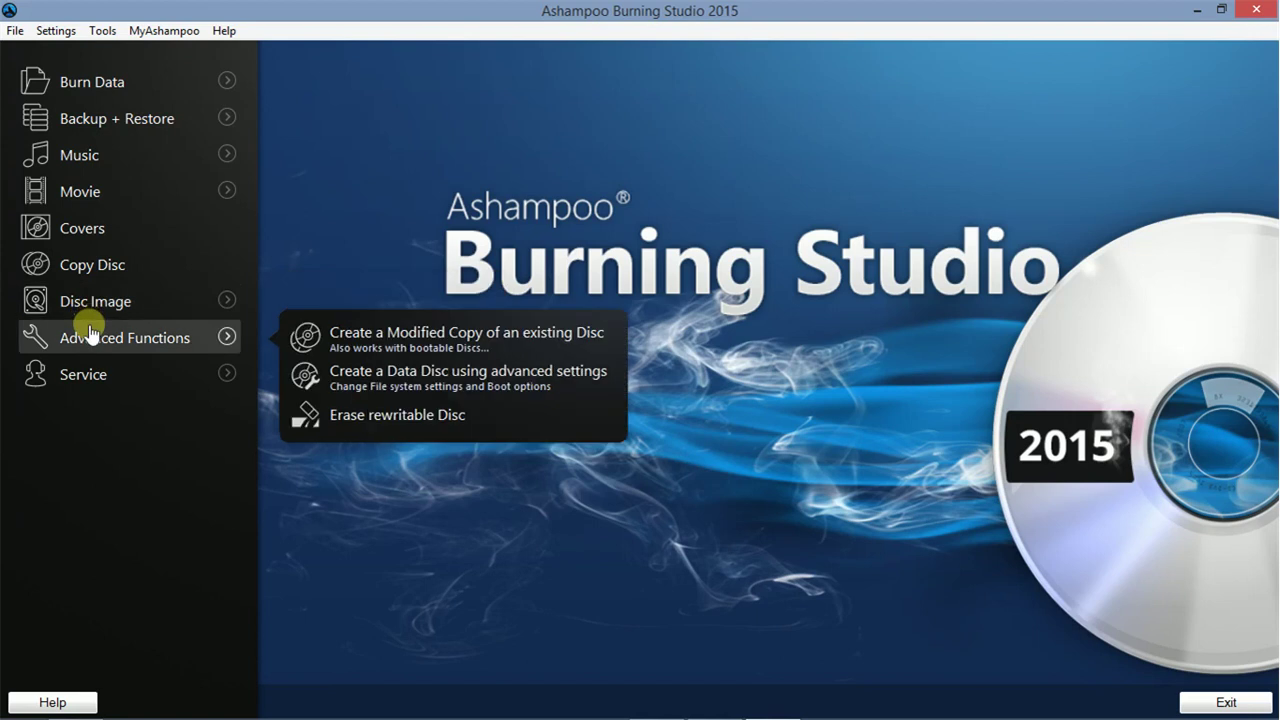
mouse_move(92, 378)
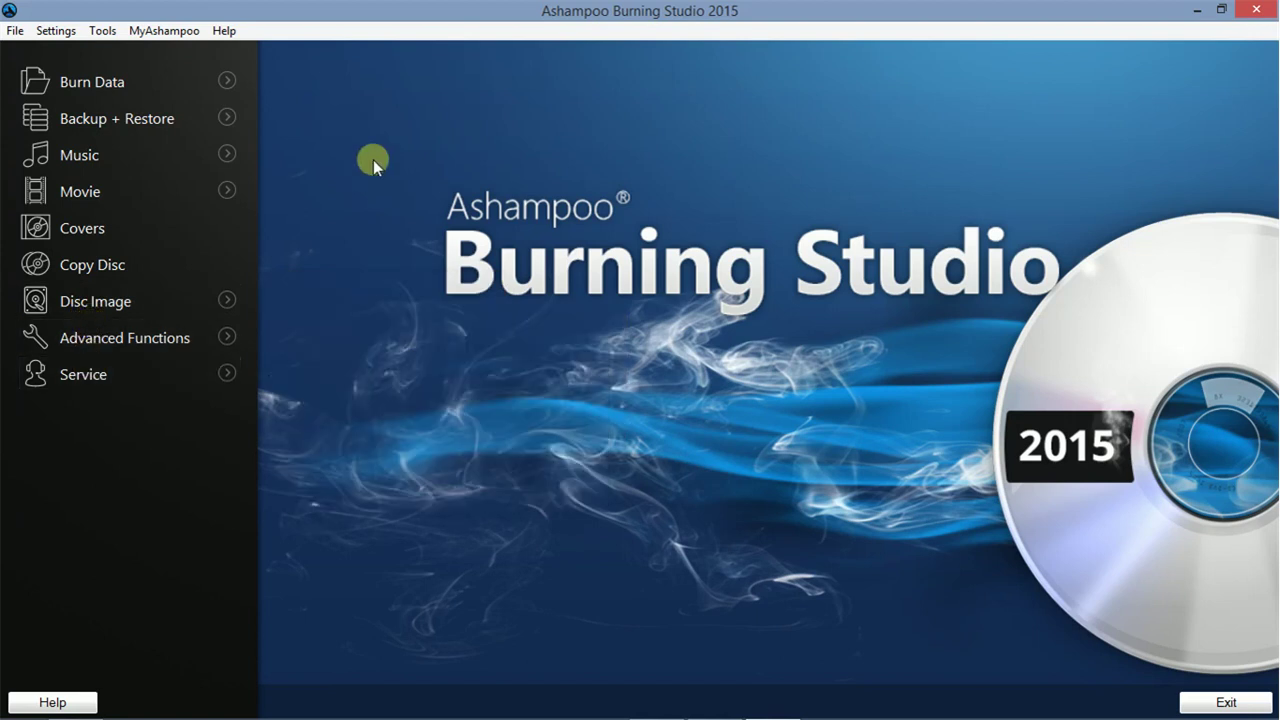
Start a Burn Data project for a new disc and go to its title for editing
mouse_move(223, 80)
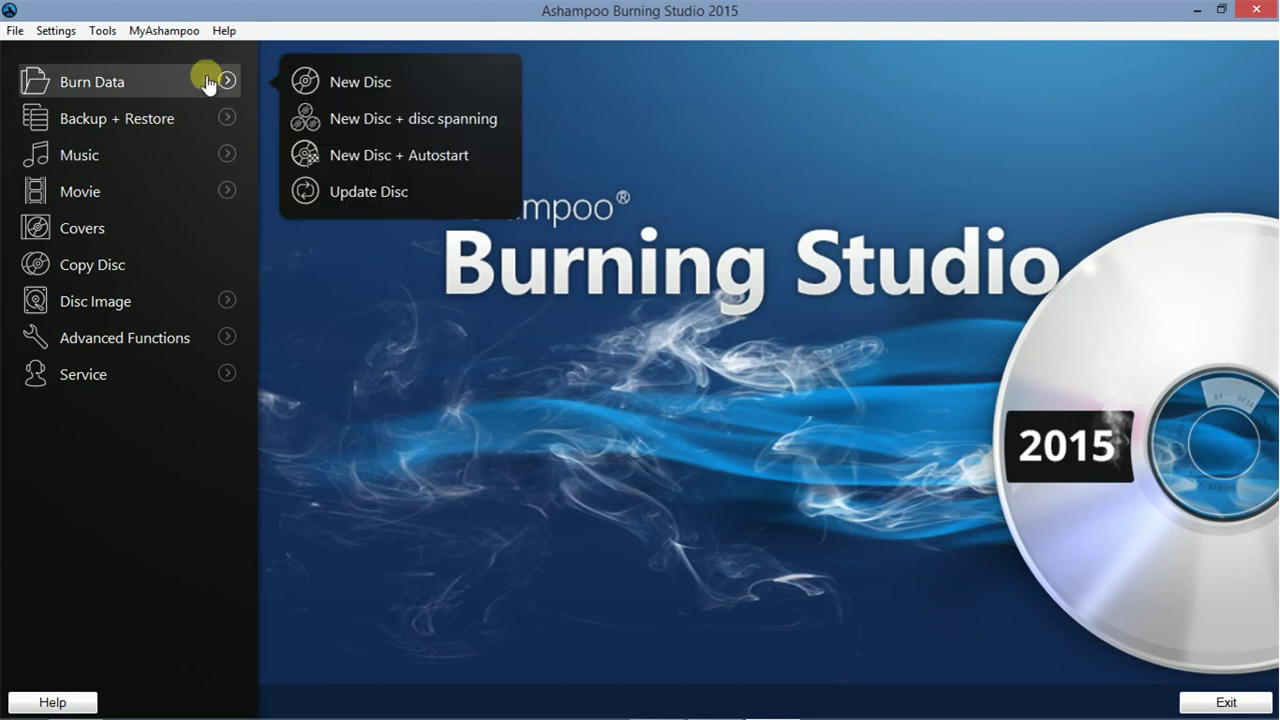
click(336, 88)
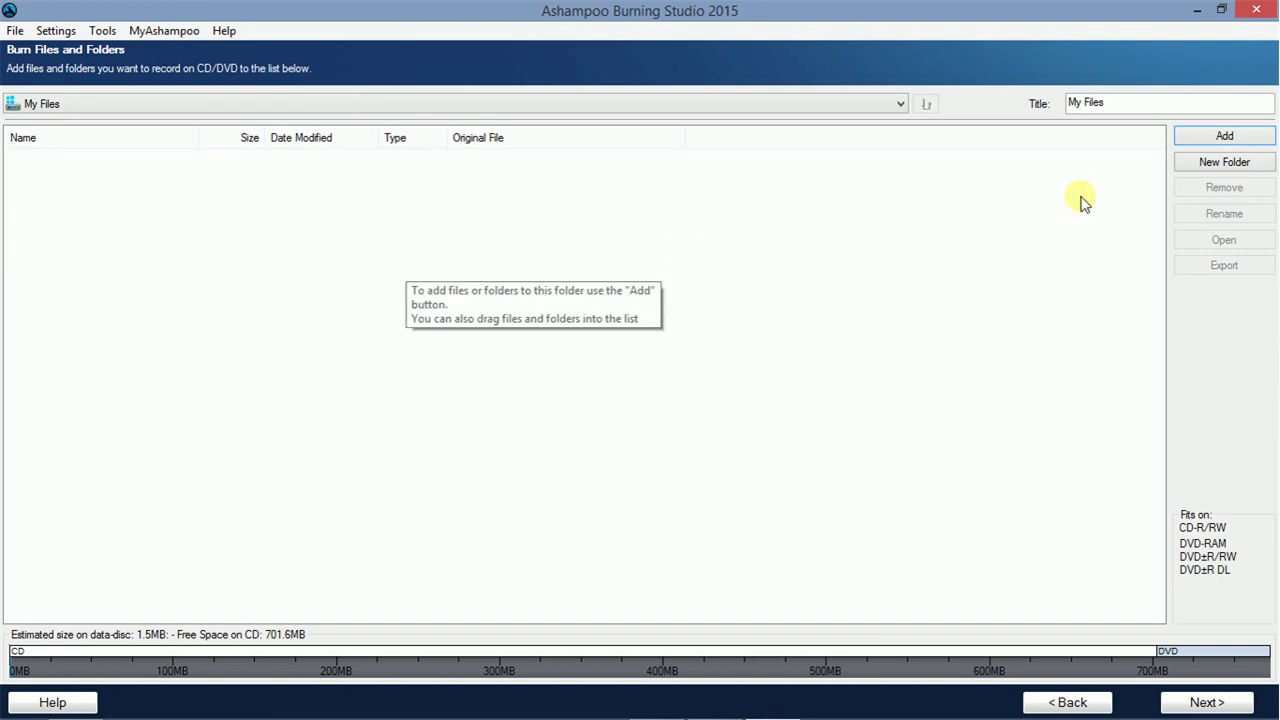
click(1137, 109)
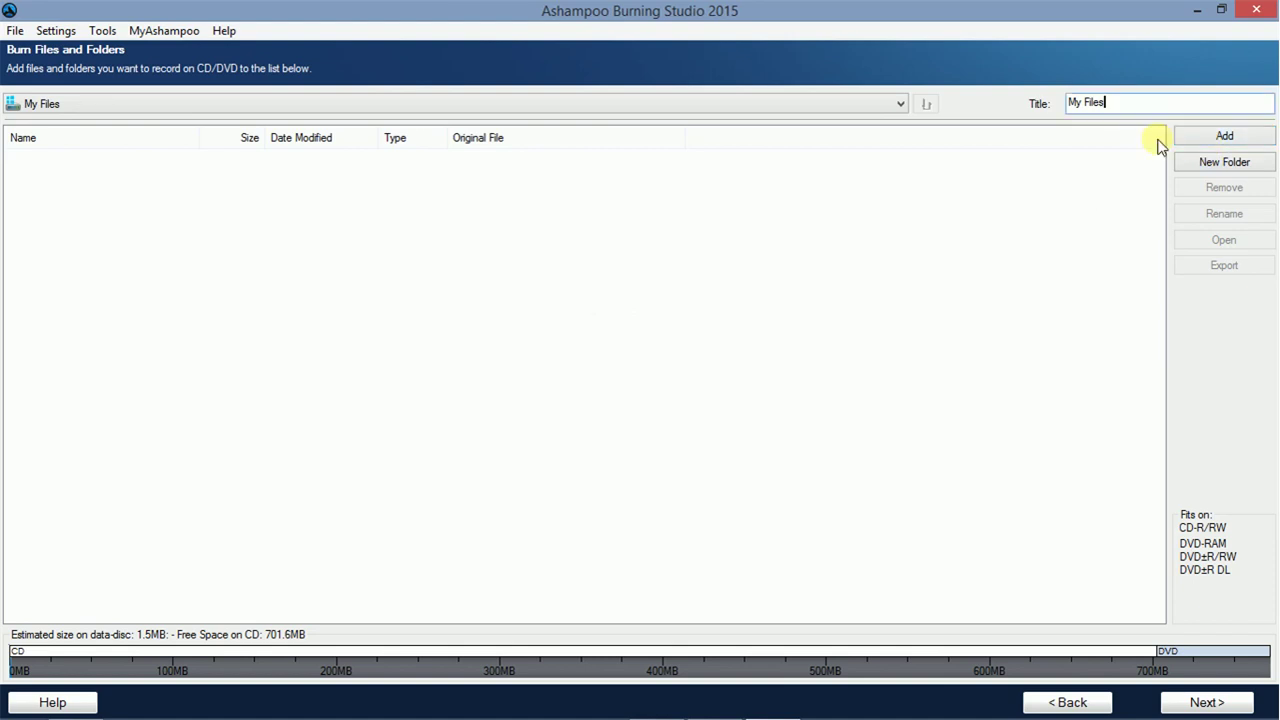
Start adding files to the disc and browse to the KWAYA VIDEO folder inside MUSIC VIDEOS on drive SANTURY (D:)
click(1222, 134)
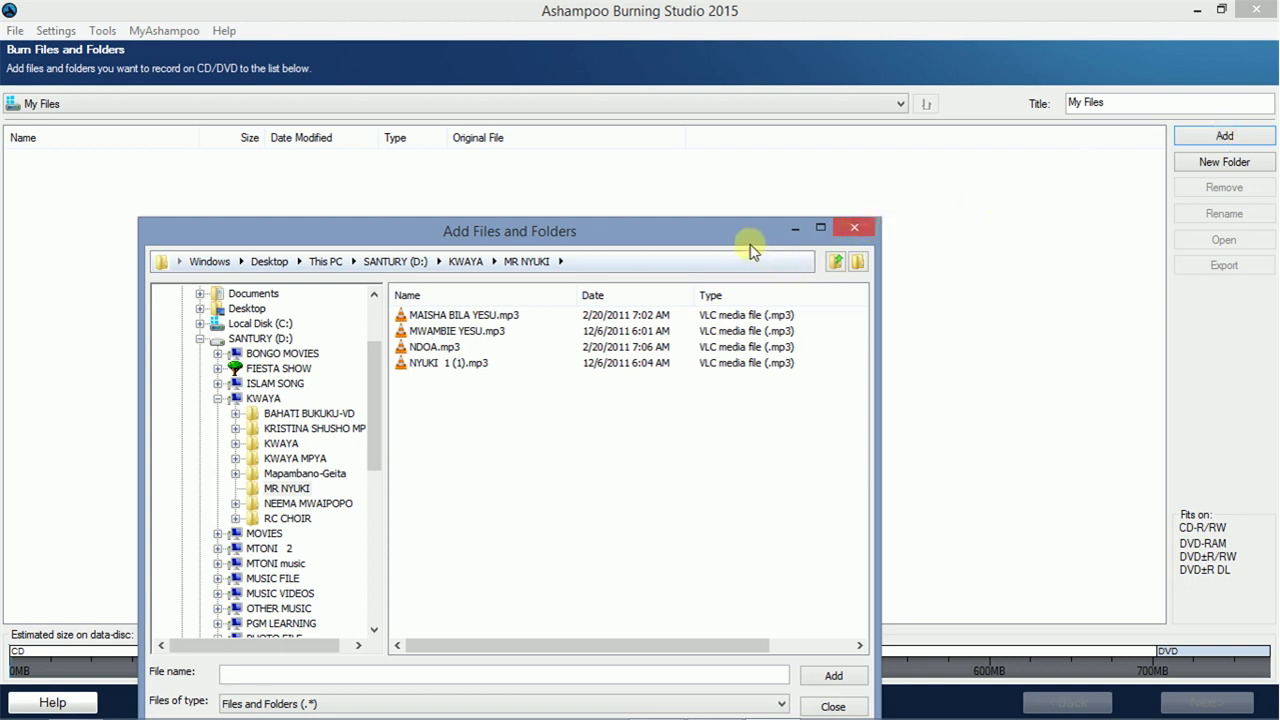
drag(750, 243, 750, 103)
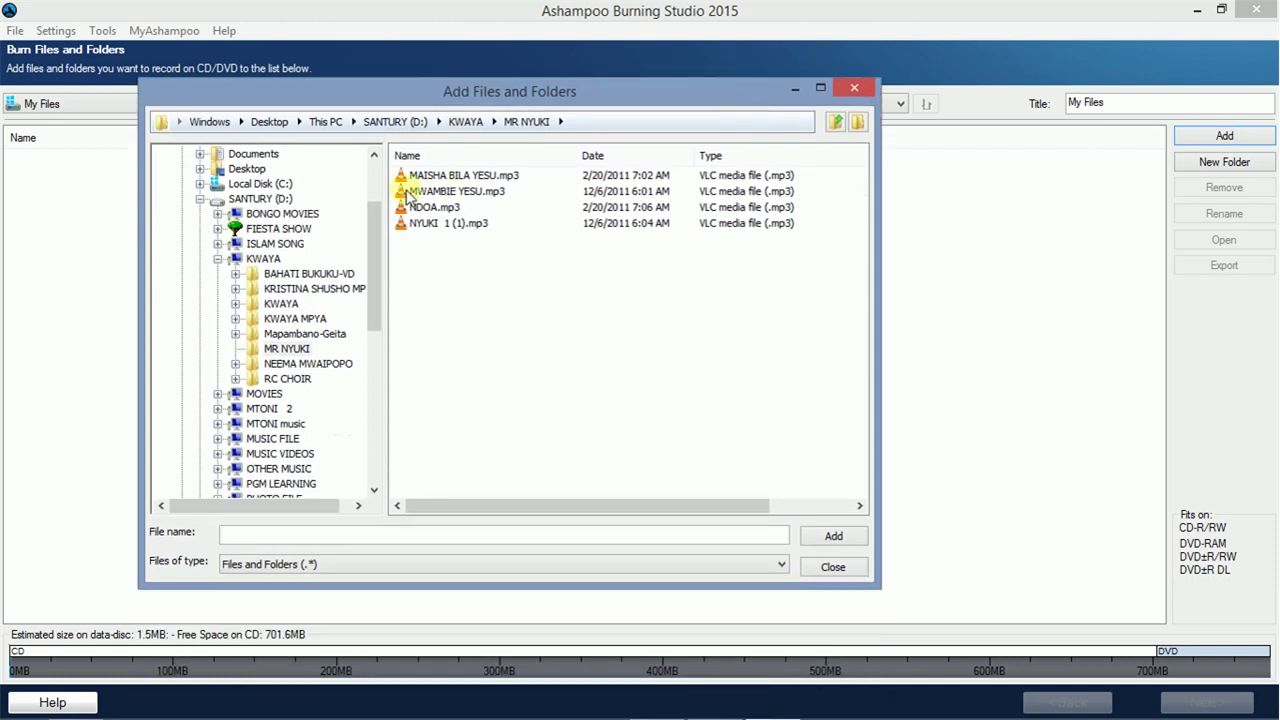
drag(376, 216, 374, 191)
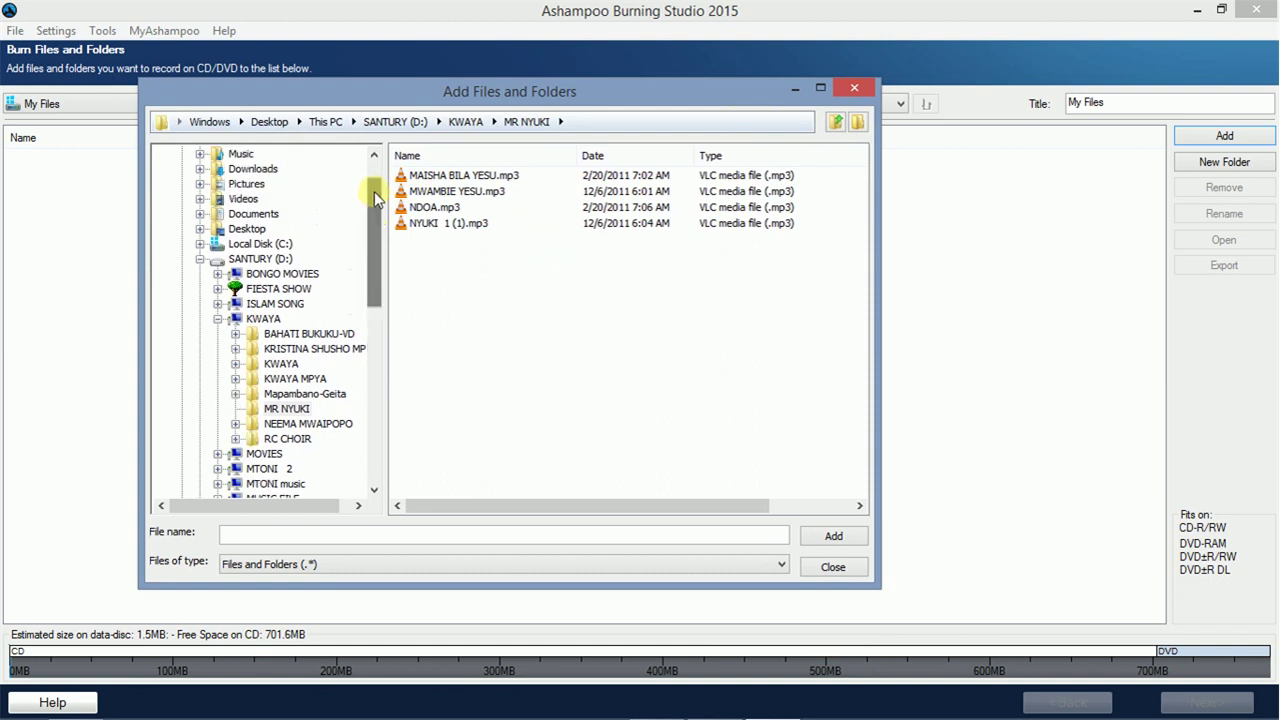
click(274, 262)
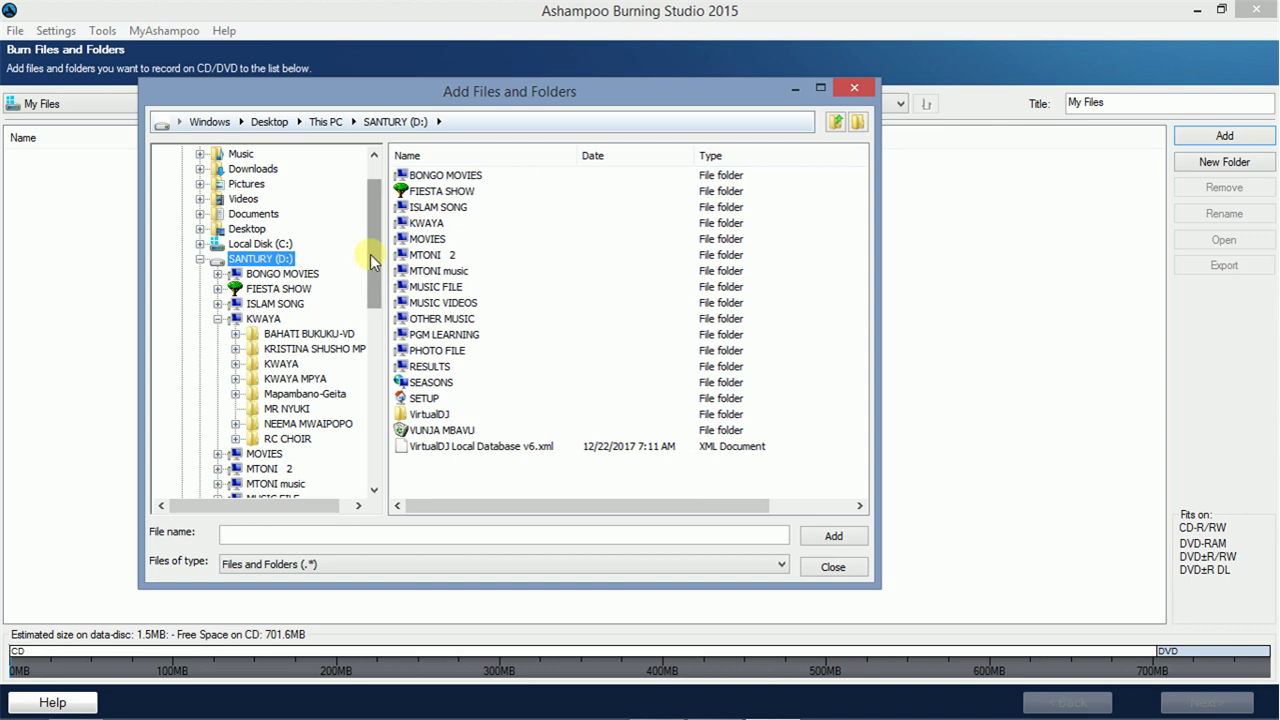
drag(370, 258, 374, 277)
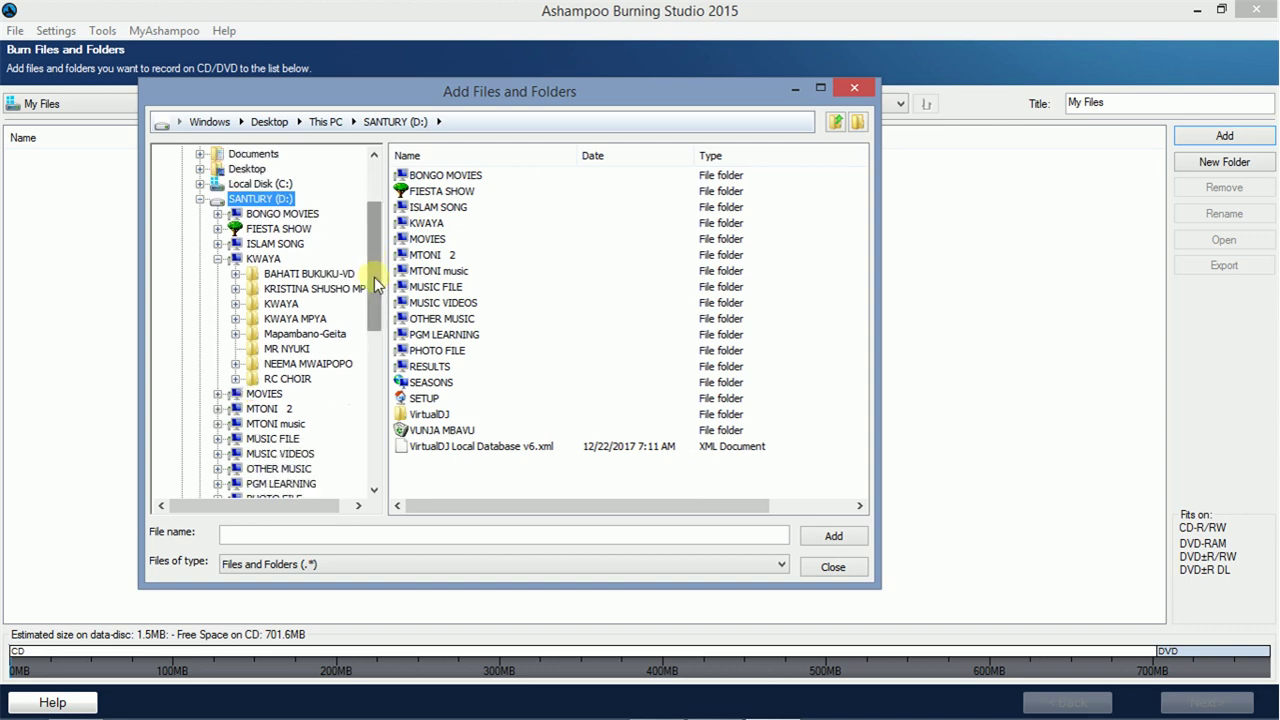
double_click(437, 303)
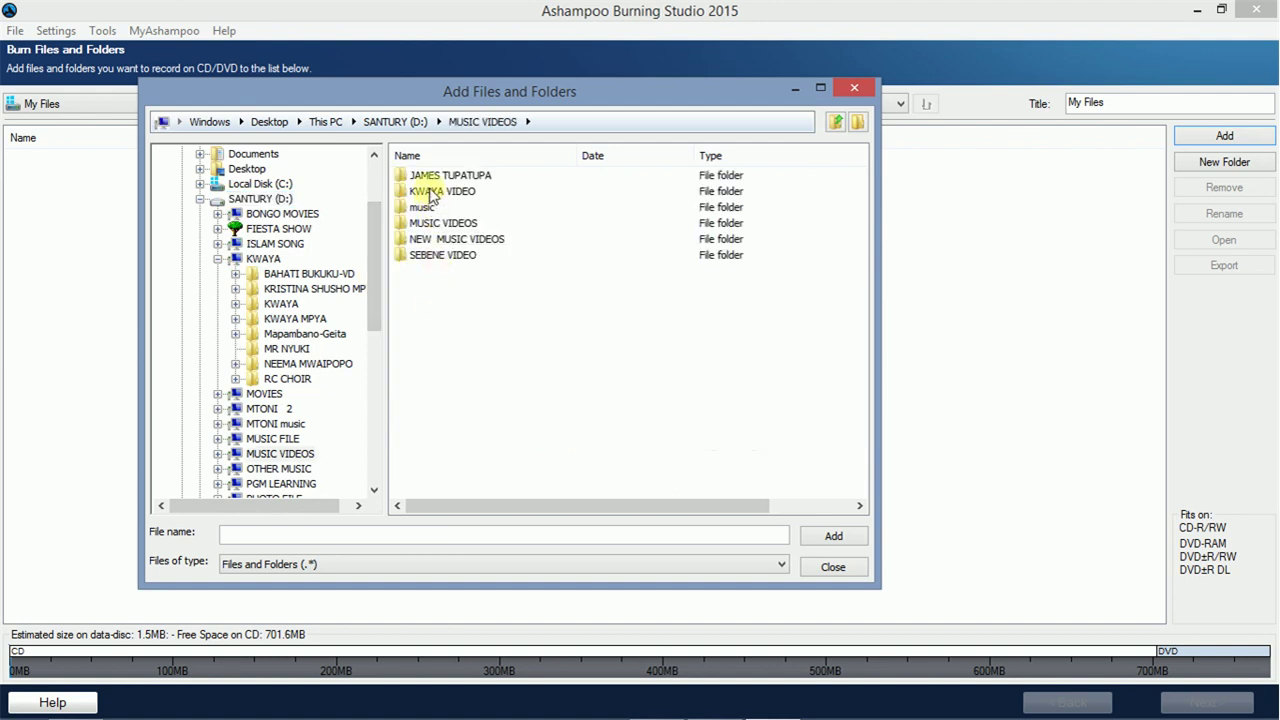
double_click(430, 192)
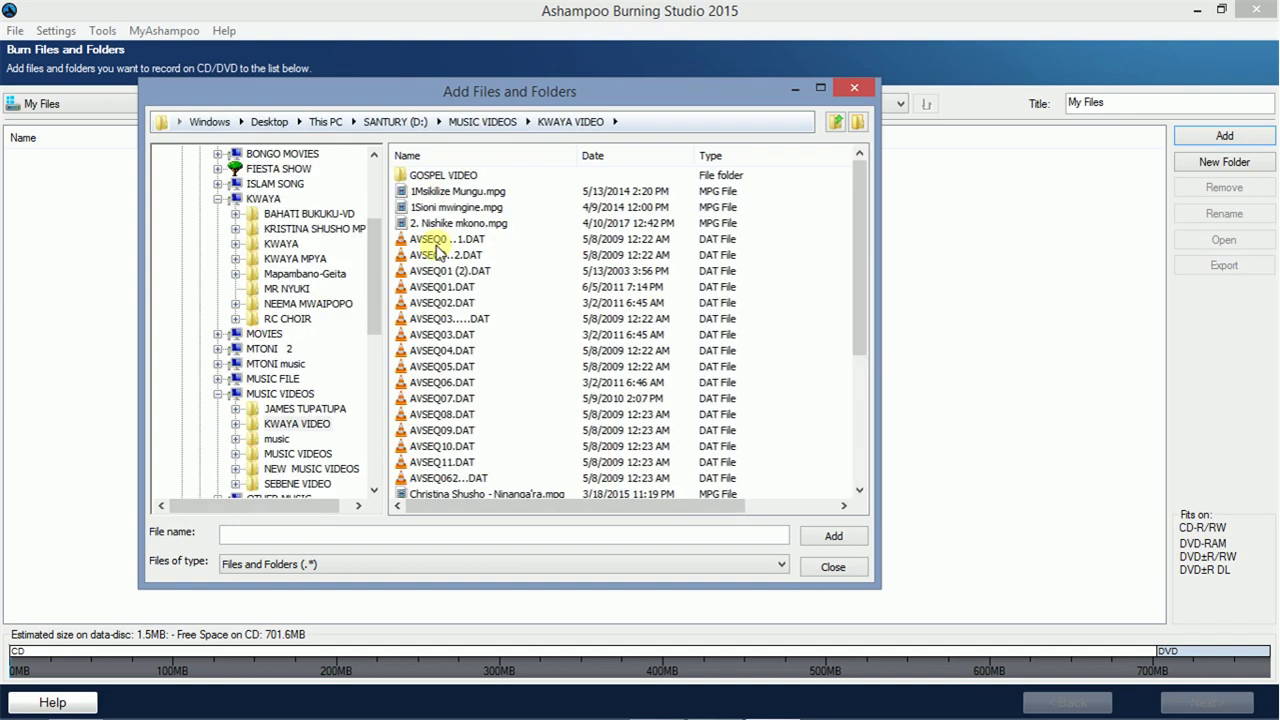
Add AVSEQ0 ..1.DAT, AVSEQ0..2.DAT, AVSEQ01 (2).DAT and AVSEQ01.DAT to the disc's file list and finish adding files
click(434, 243)
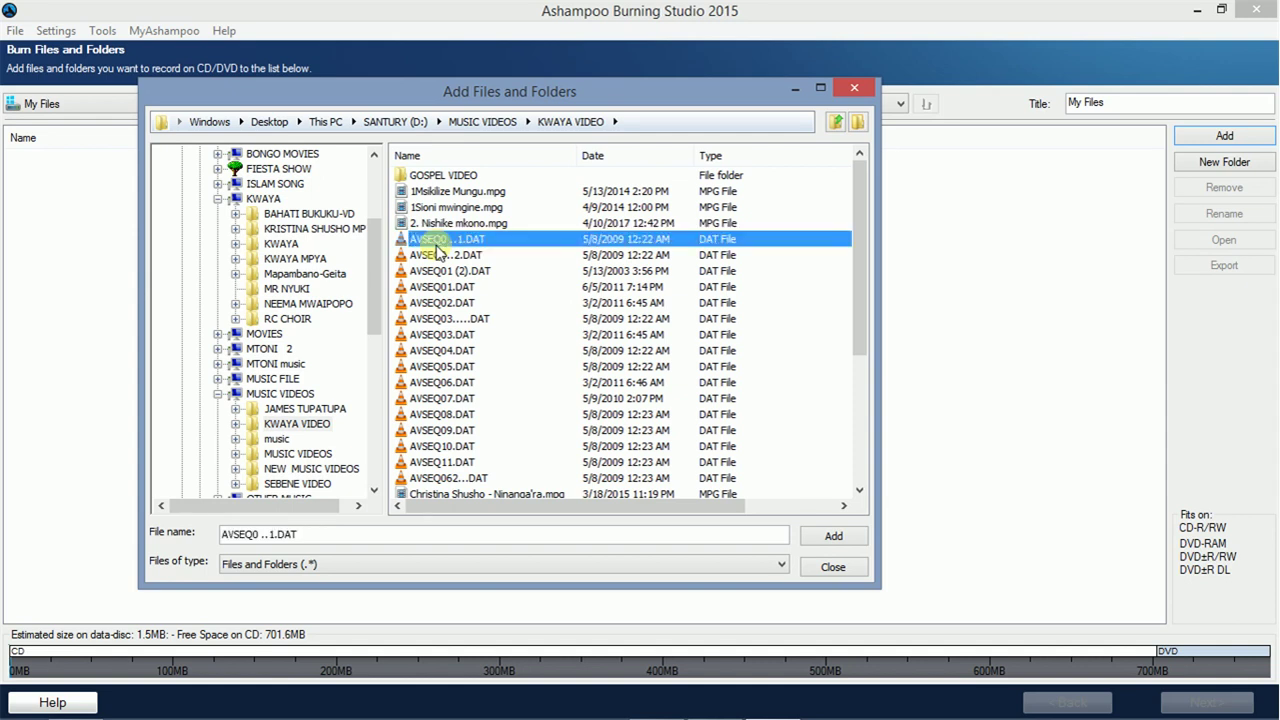
shift+click(436, 256)
shift+click(440, 272)
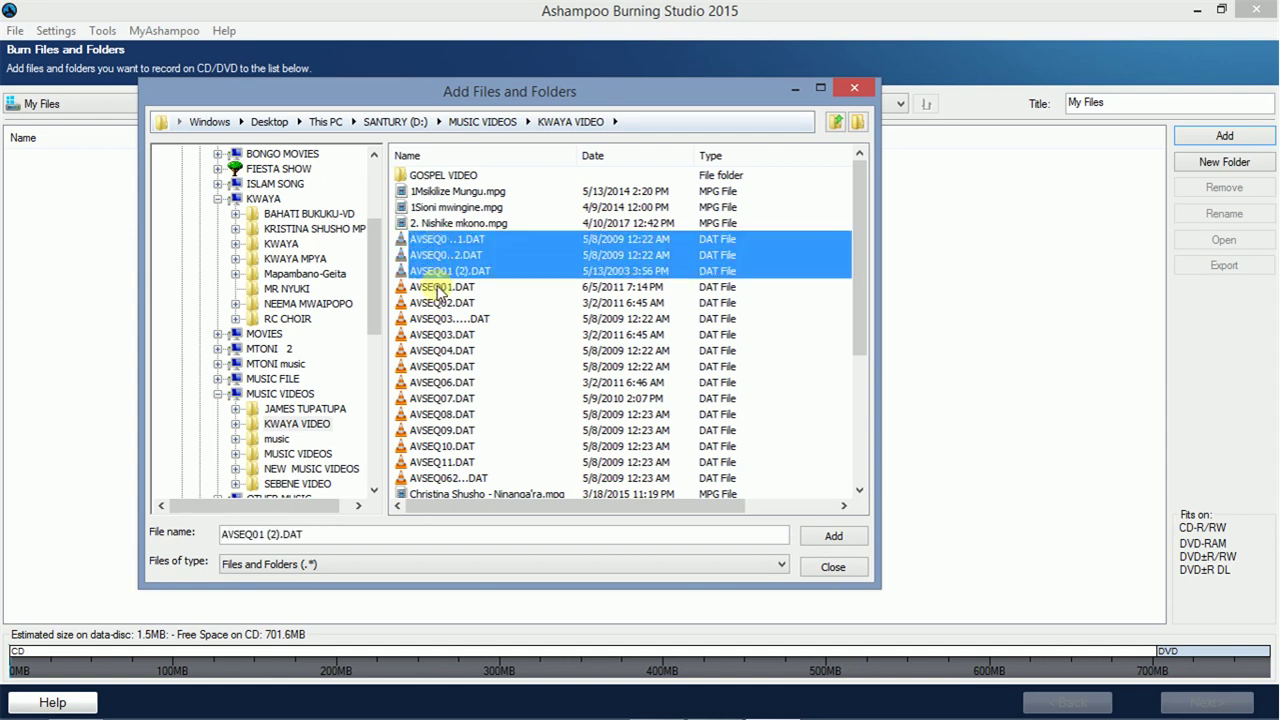
shift+click(450, 286)
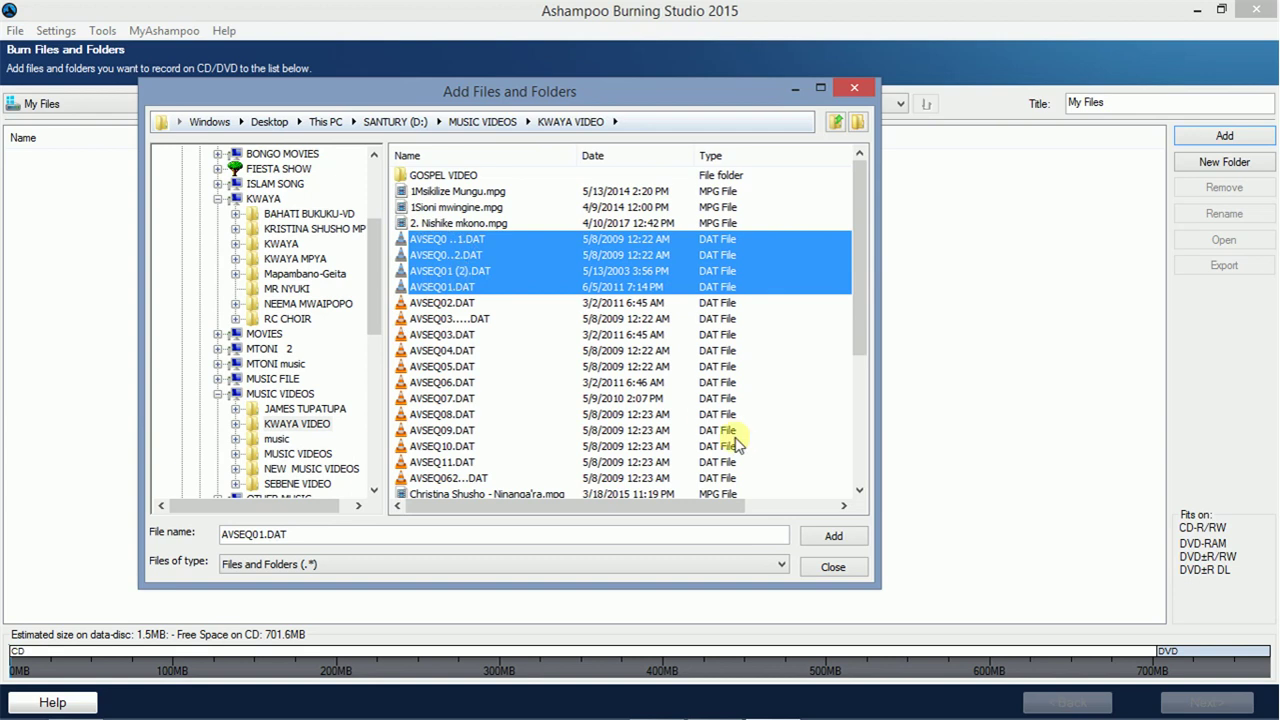
click(835, 537)
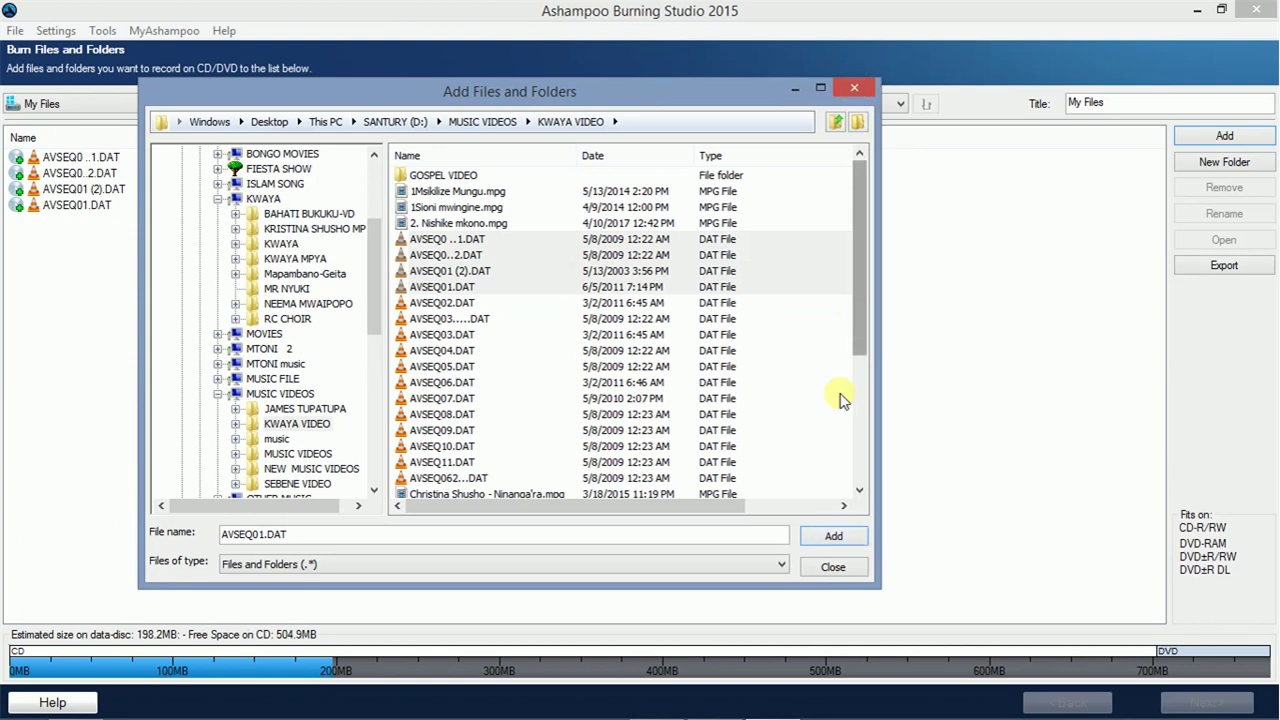
click(827, 569)
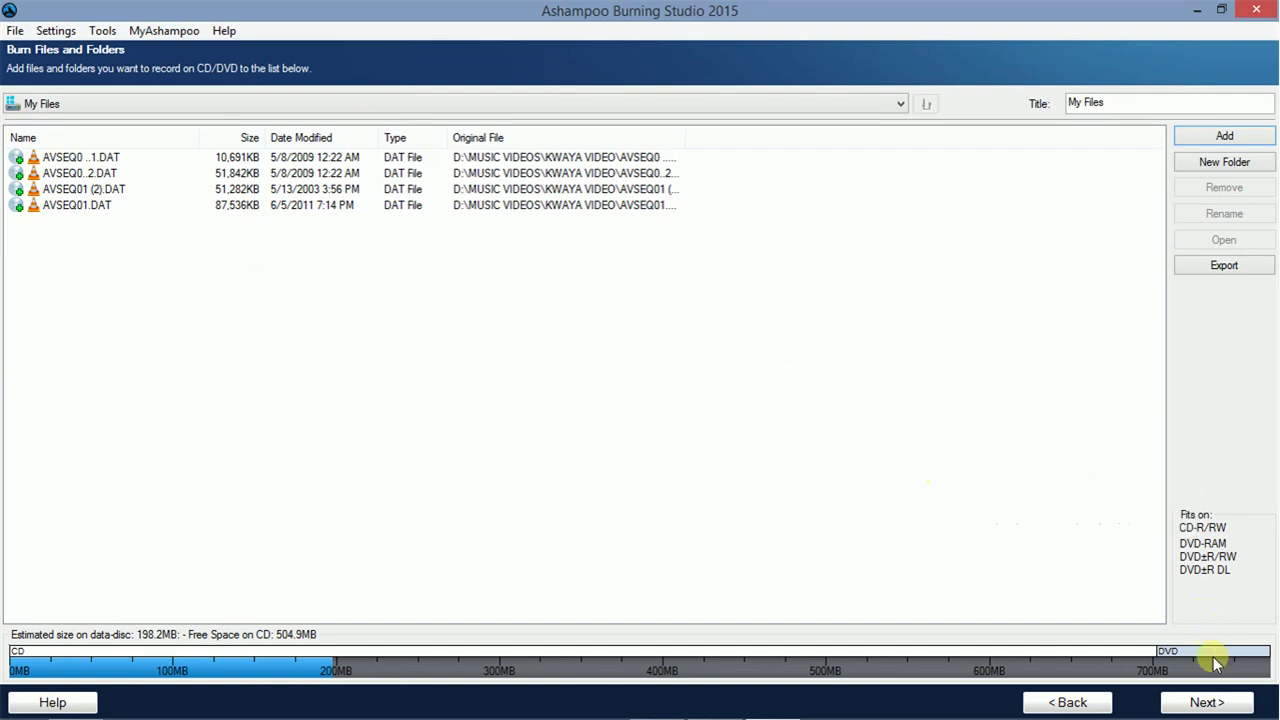
Proceed from the file list to the disc insertion and write options stage of the burn
click(1207, 704)
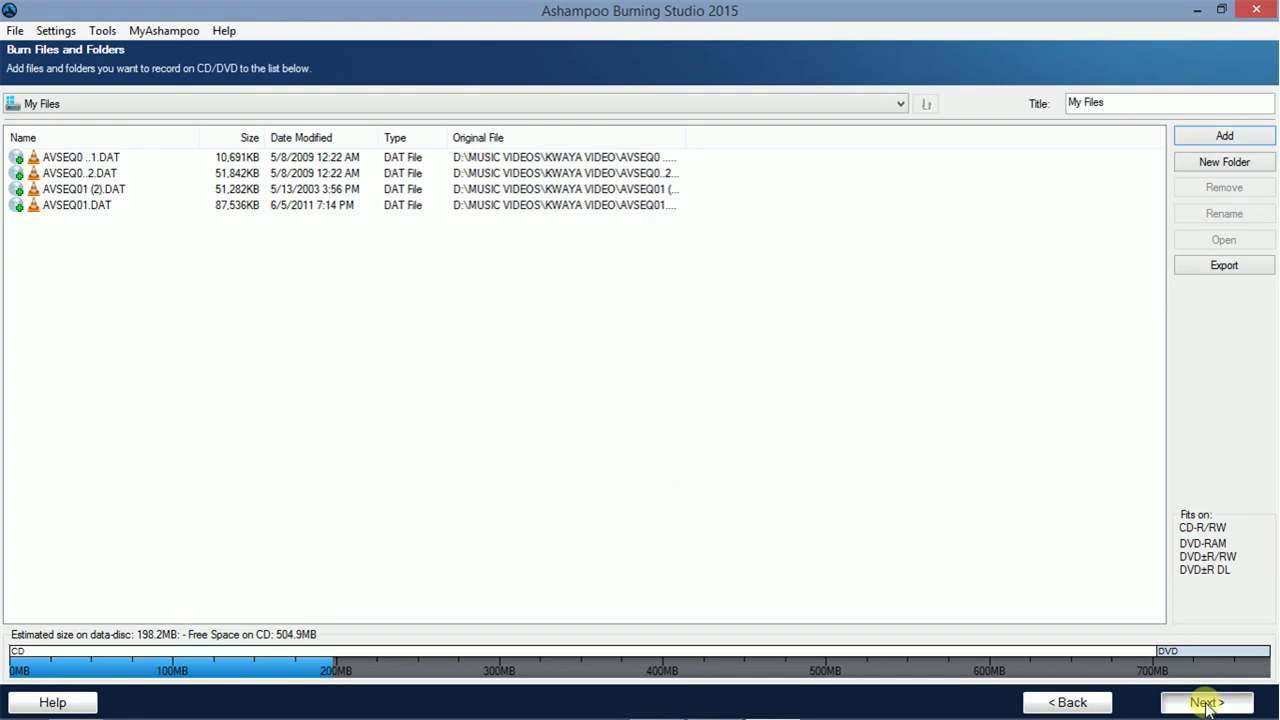
click(1207, 703)
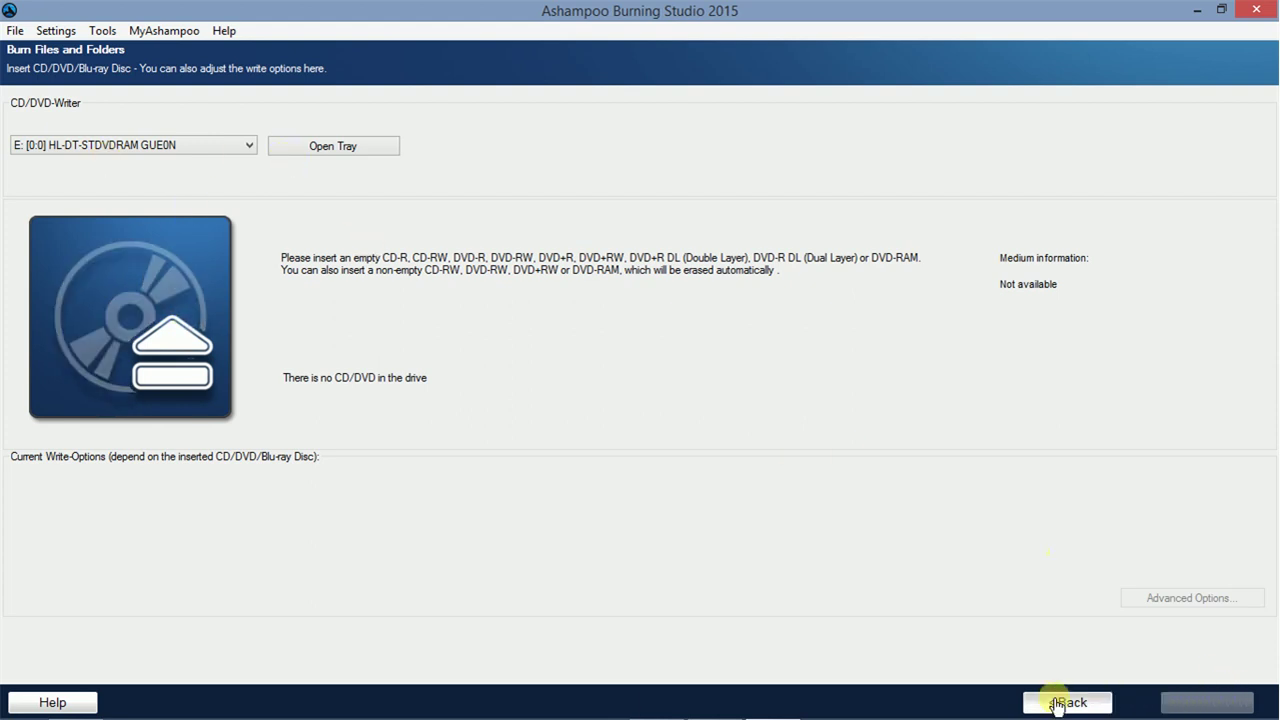
mouse_move(5, 705)
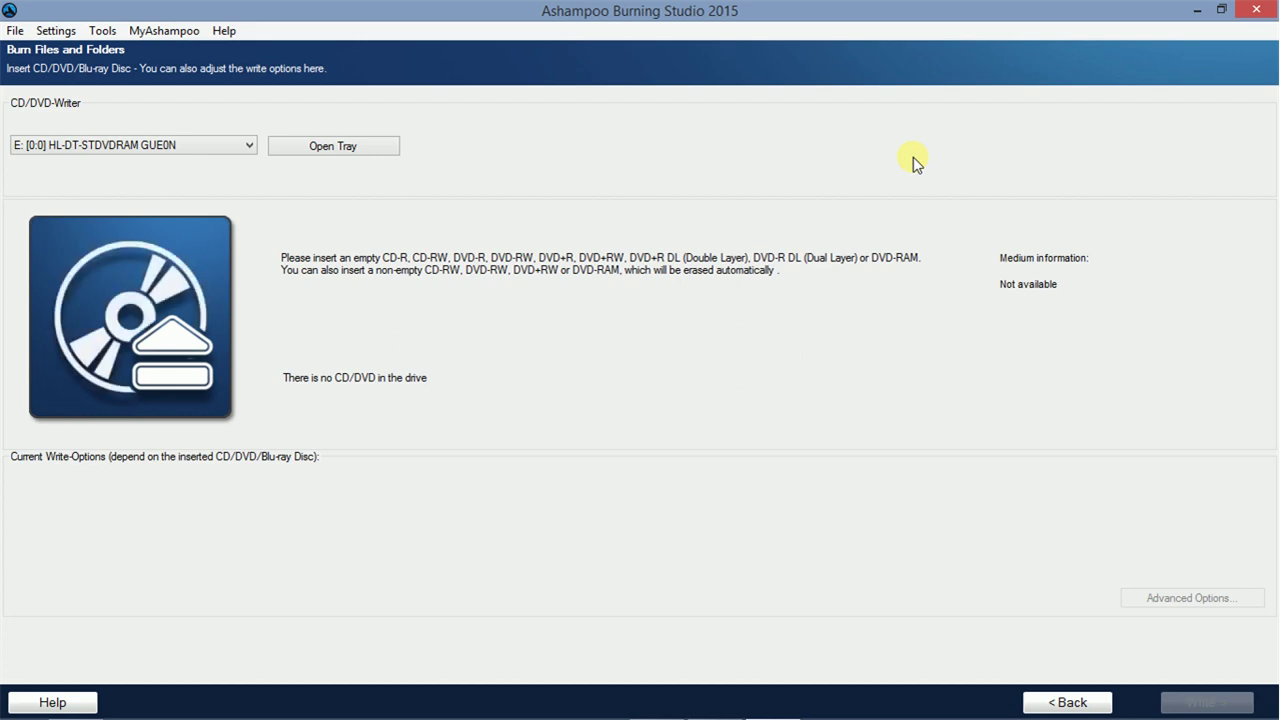
Close the burning program and minimize the remaining folder window to return to the desktop
click(1258, 10)
click(1205, 11)
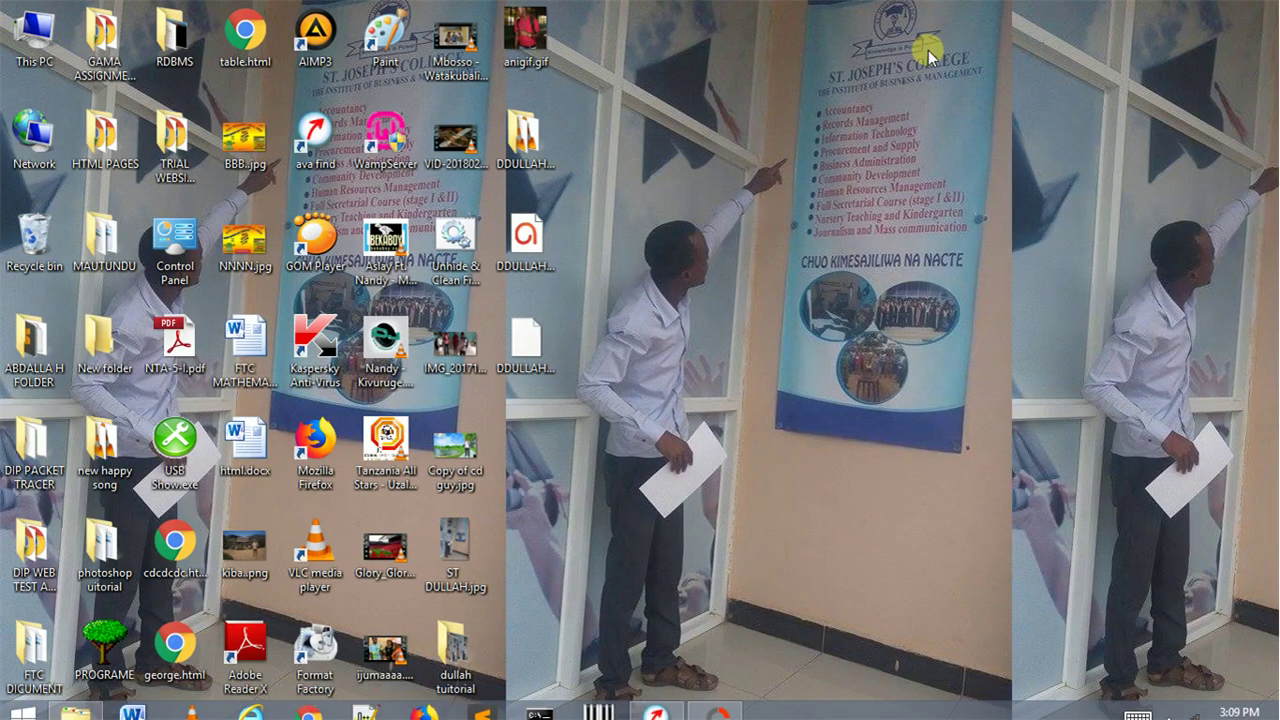
right_click(915, 38)
click(988, 109)
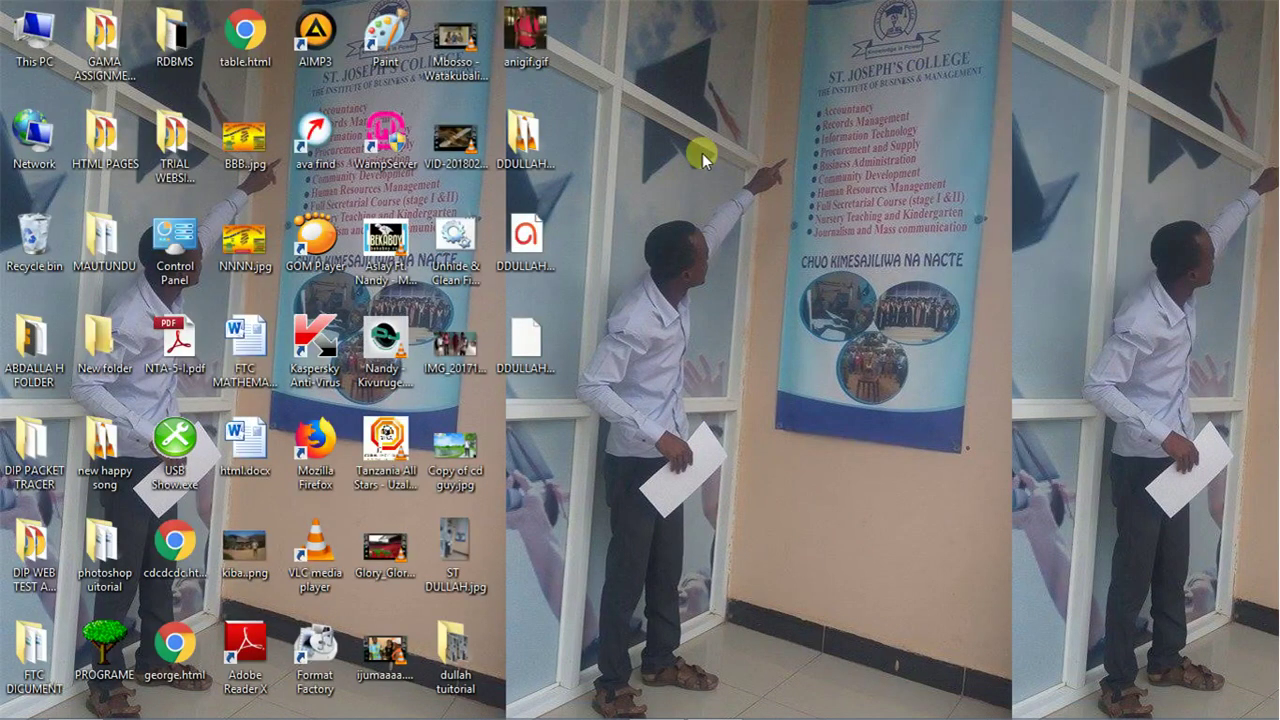
right_click(702, 153)
click(777, 213)
right_click(749, 168)
click(797, 221)
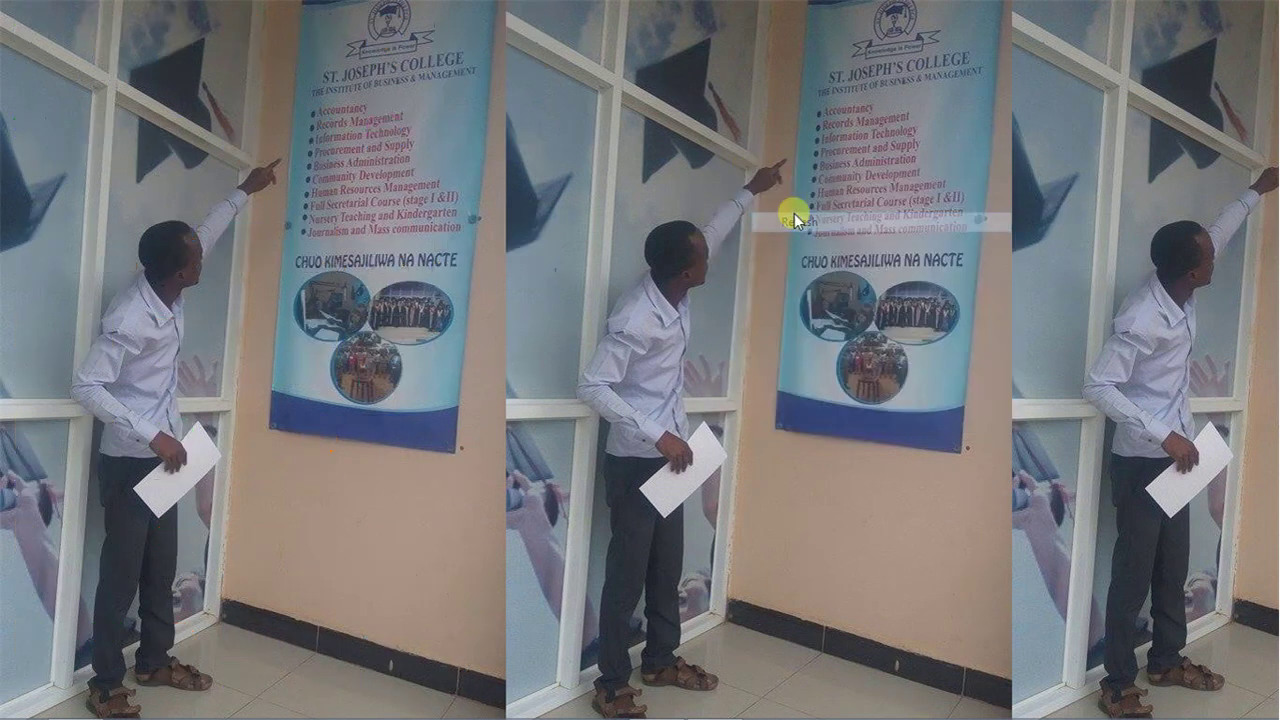
right_click(795, 215)
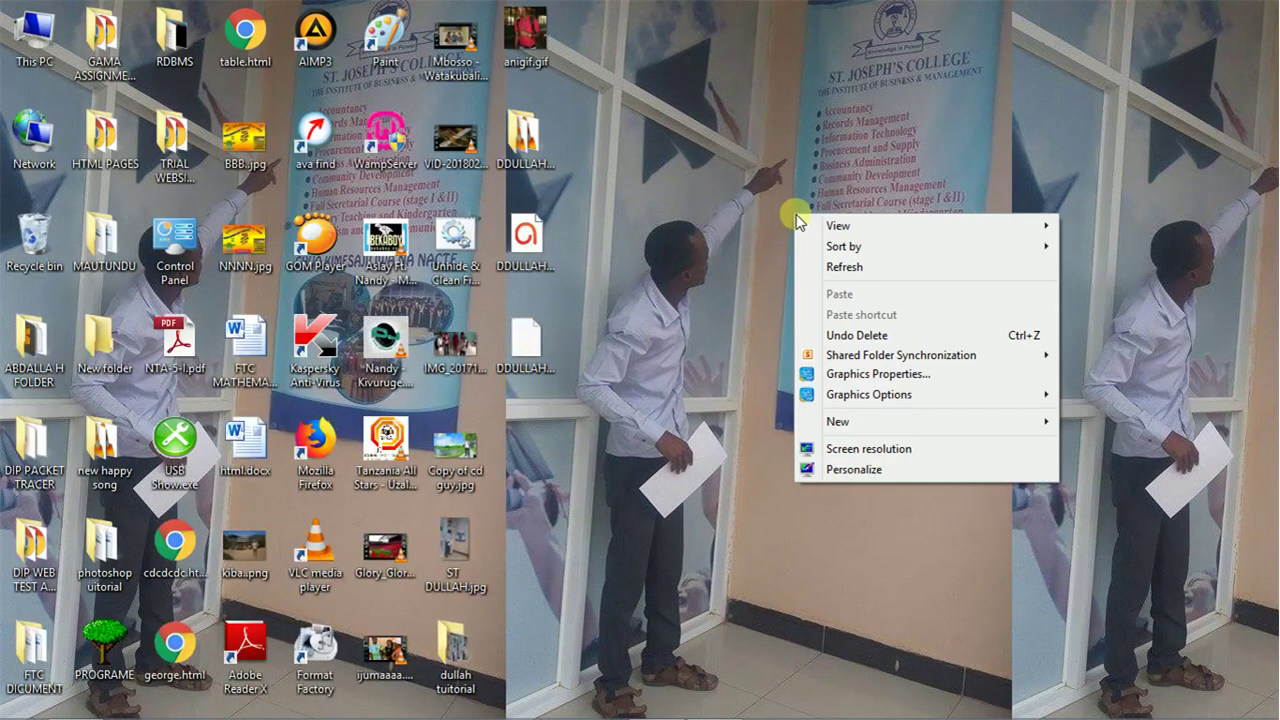
click(832, 265)
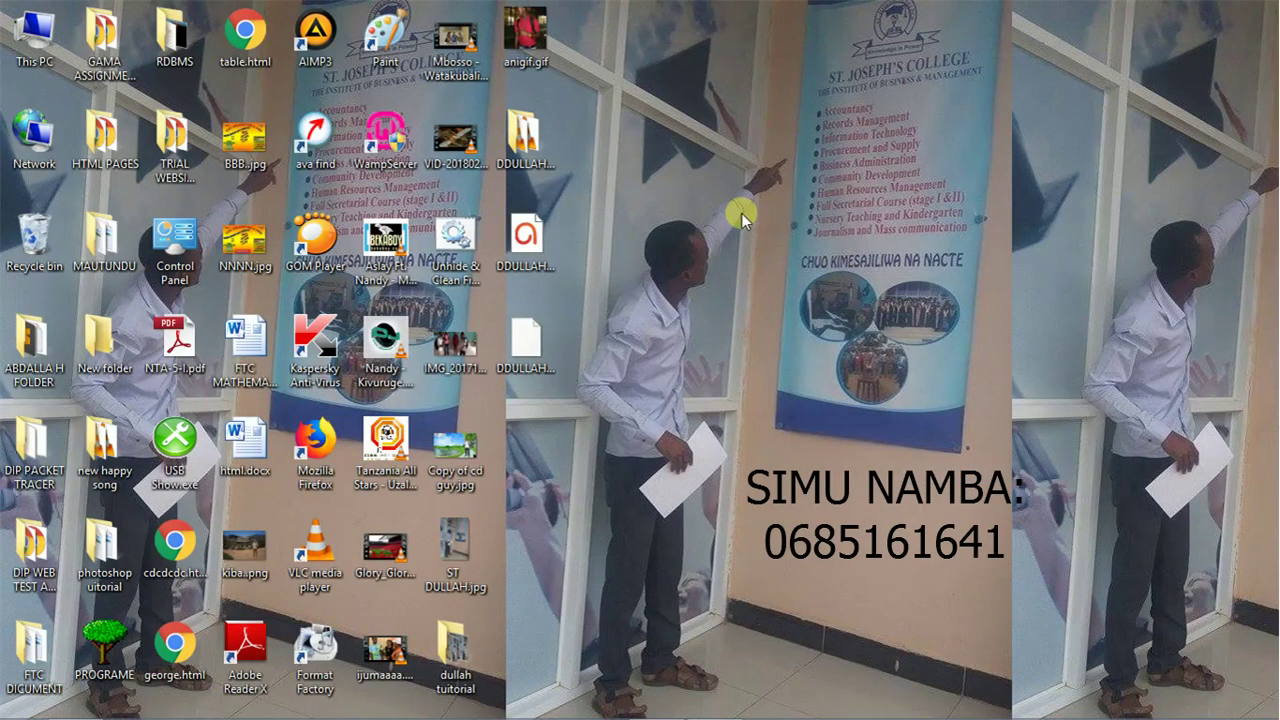
right_click(741, 213)
click(803, 268)
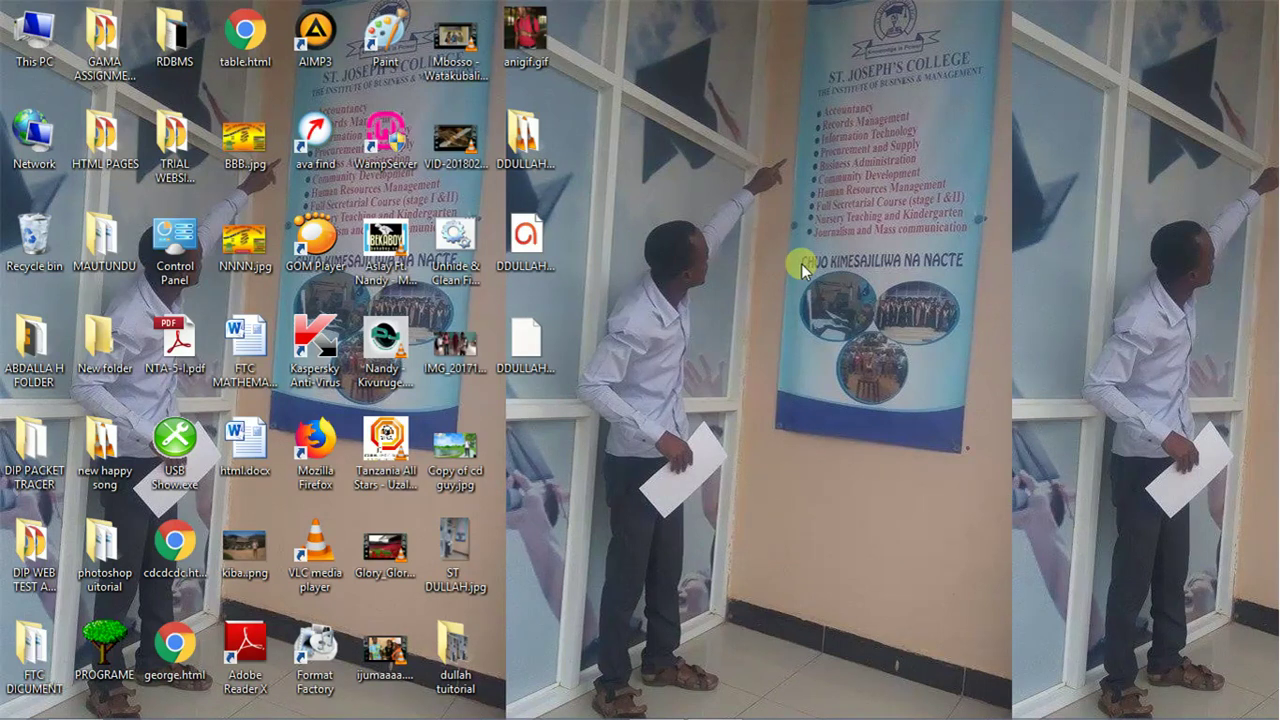
right_click(803, 268)
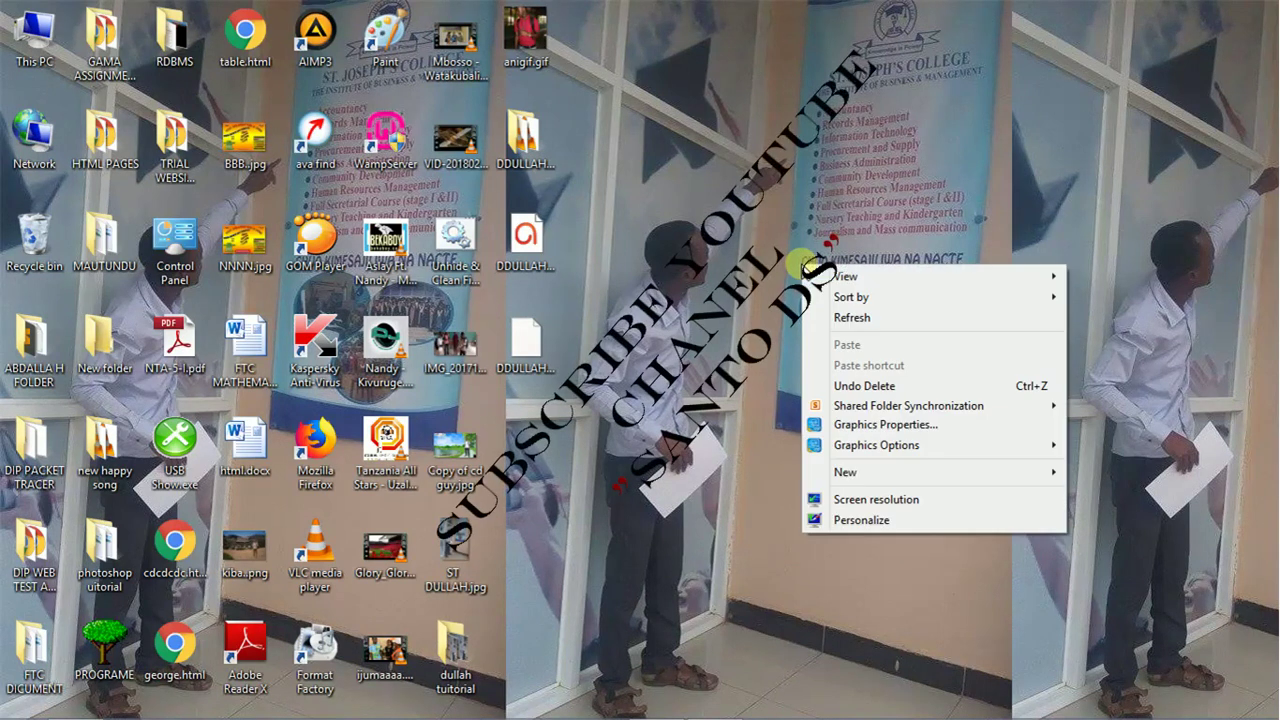
click(858, 318)
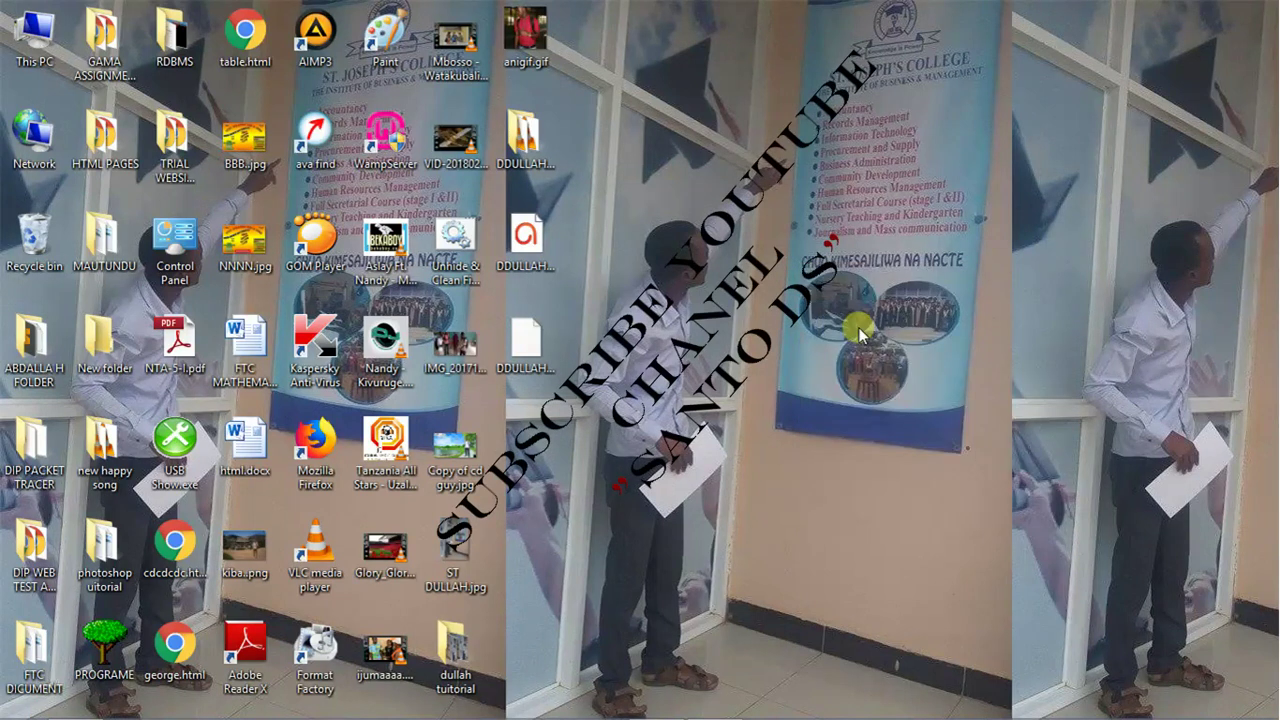